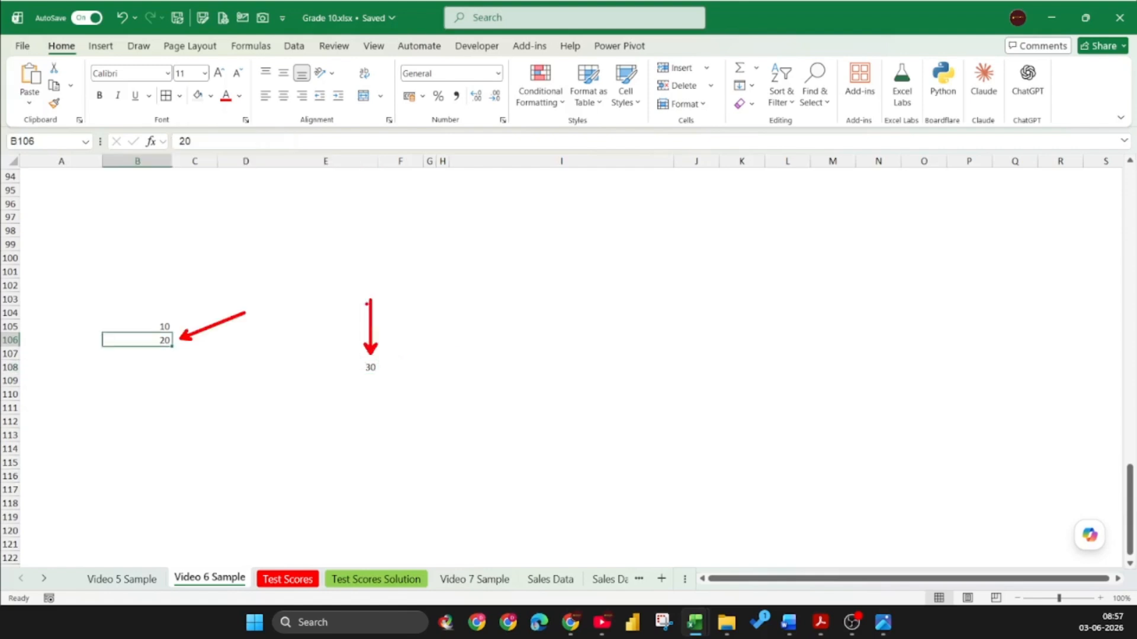
Change the value in cell B106 to 500
{"action": "type", "text": "500"}
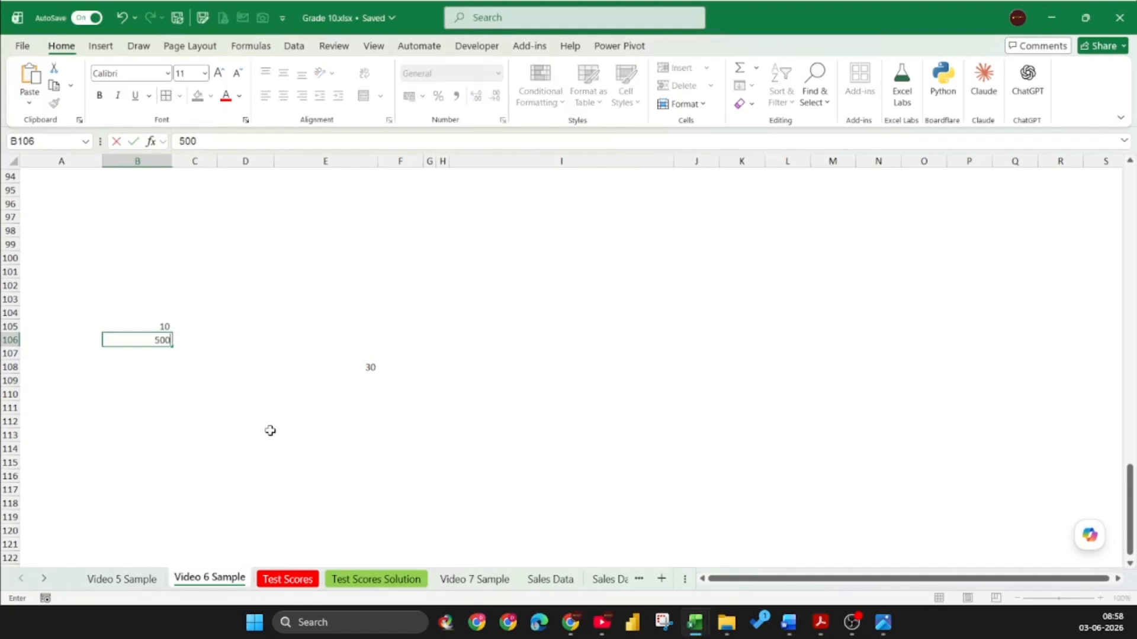
{"action": "key", "text": "Return"}
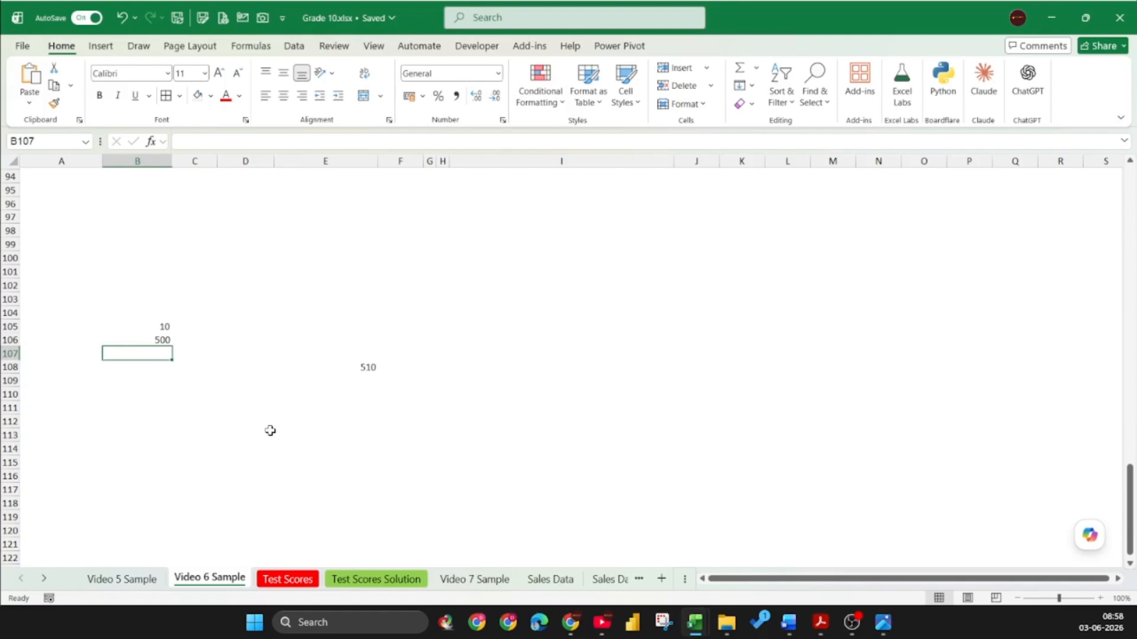
{"action": "left_click", "coordinate": [245, 394]}
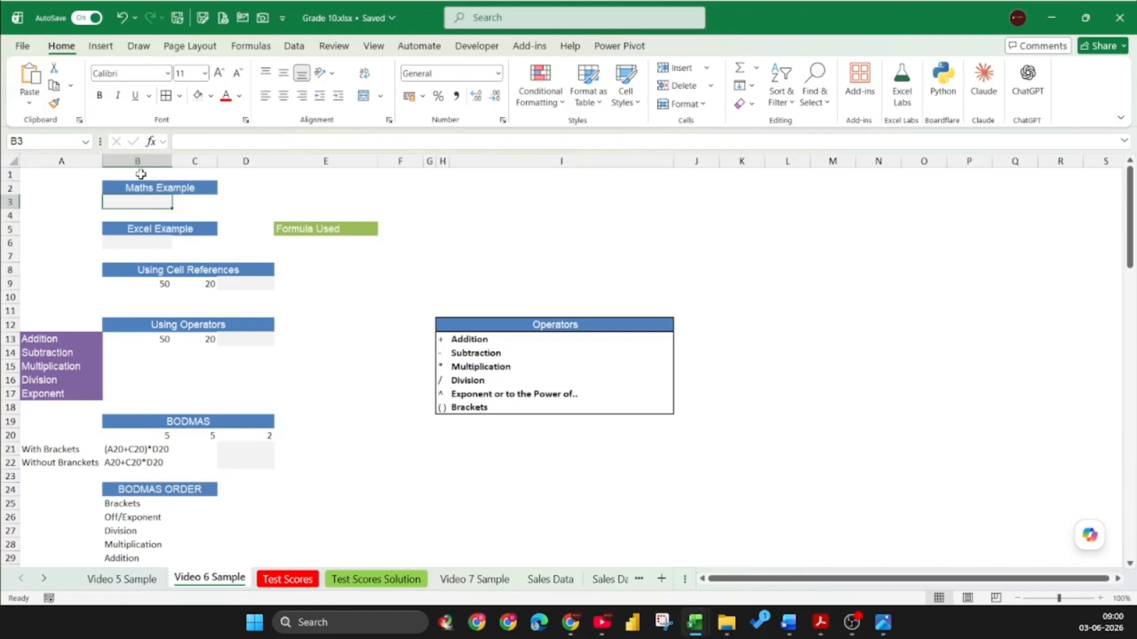
Enter the sum 45+25=70 as plain text in cell B3 under Maths Example
{"action": "type", "text": "45"}
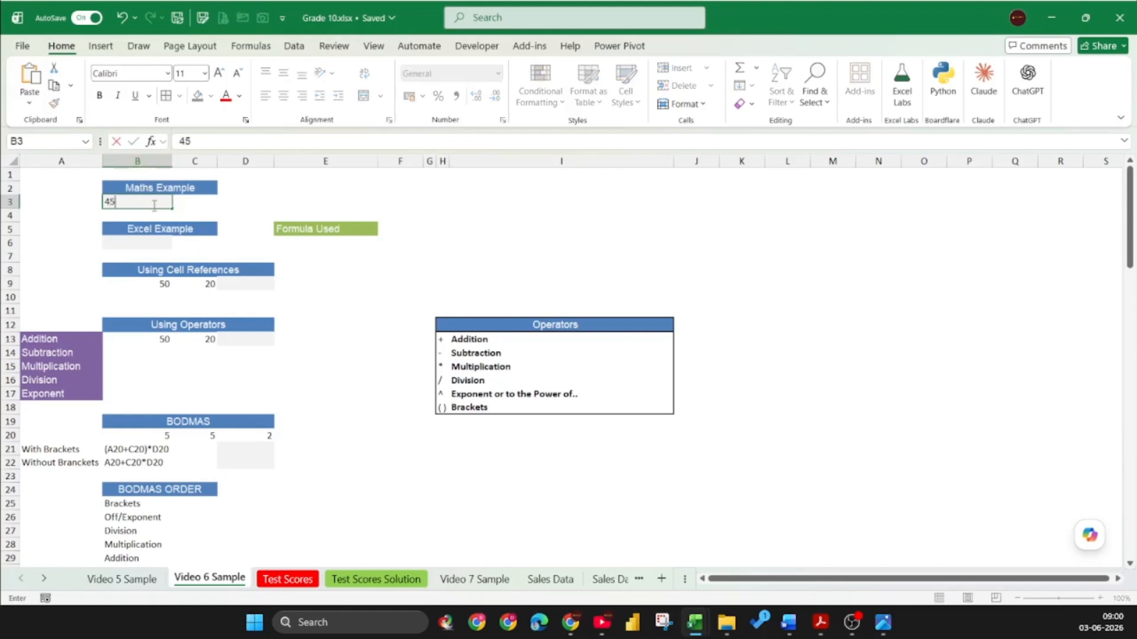
{"action": "type", "text": "+25"}
{"action": "type", "text": "=70"}
{"action": "key", "text": "Return"}
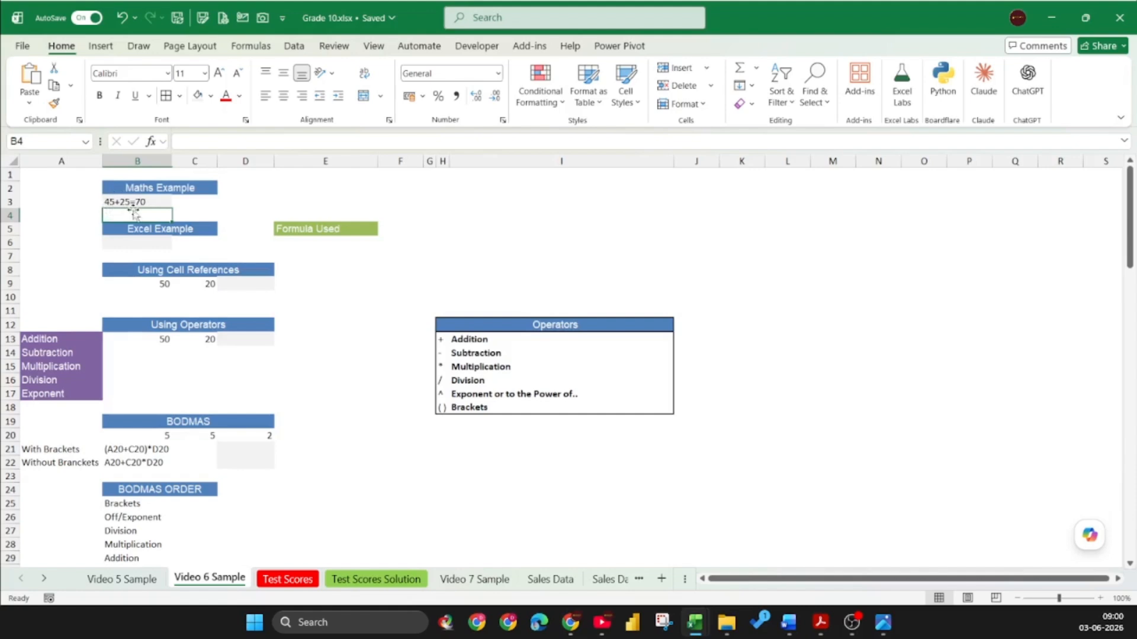
Enter the formula =45+25 in cell B6 under Excel Example and reselect the cell to check its formula
{"action": "left_click", "coordinate": [140, 245]}
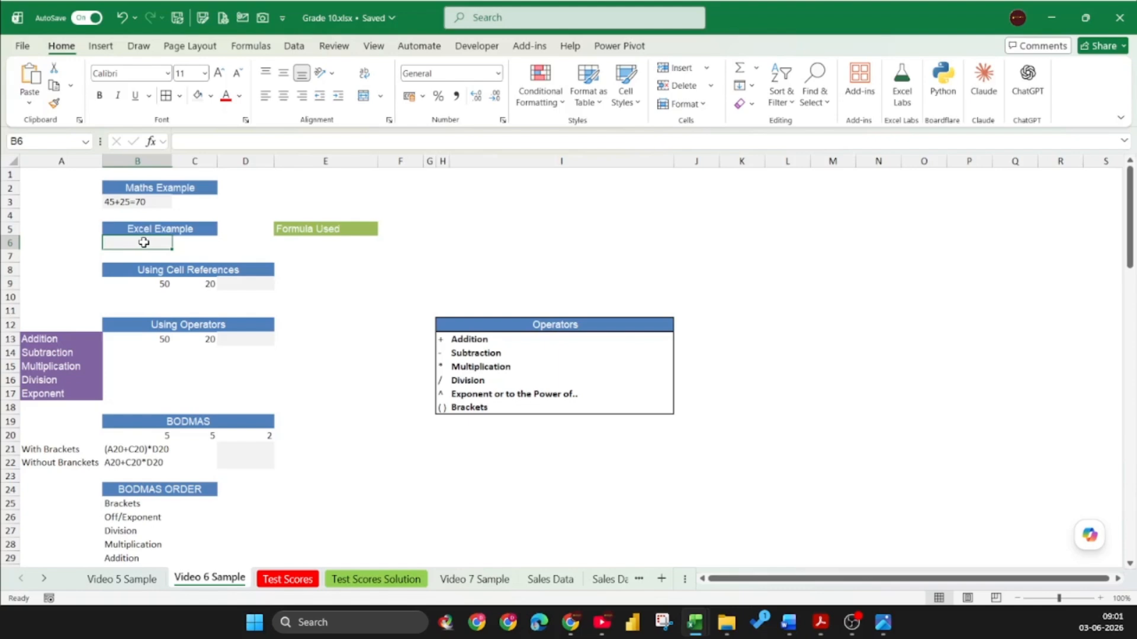
{"action": "type", "text": "="}
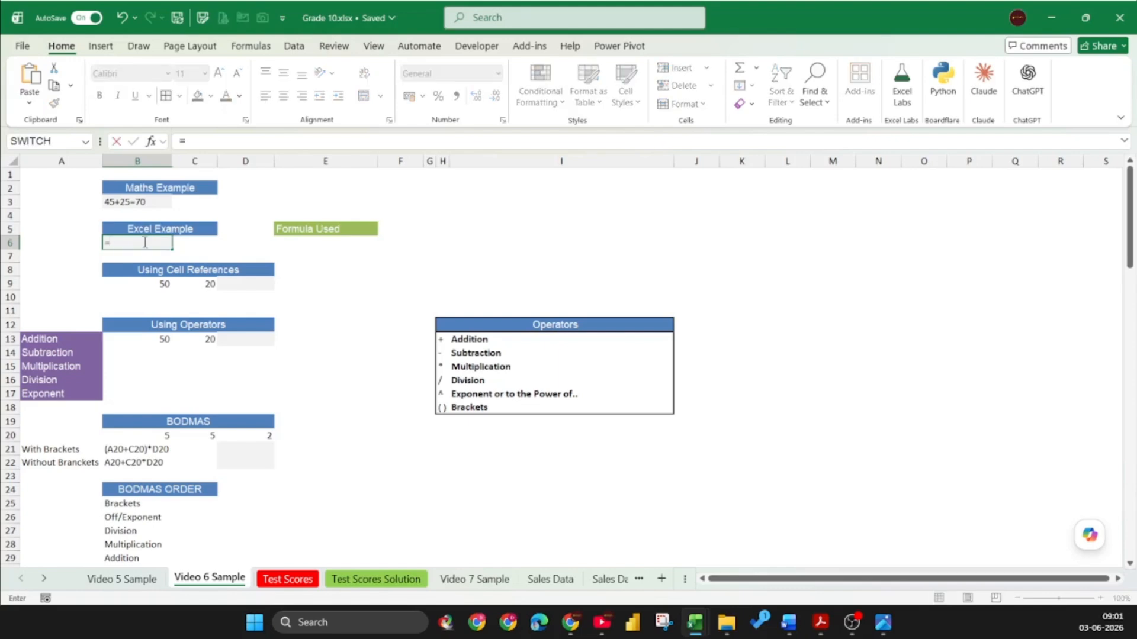
{"action": "type", "text": "45+25"}
{"action": "key", "text": "Return"}
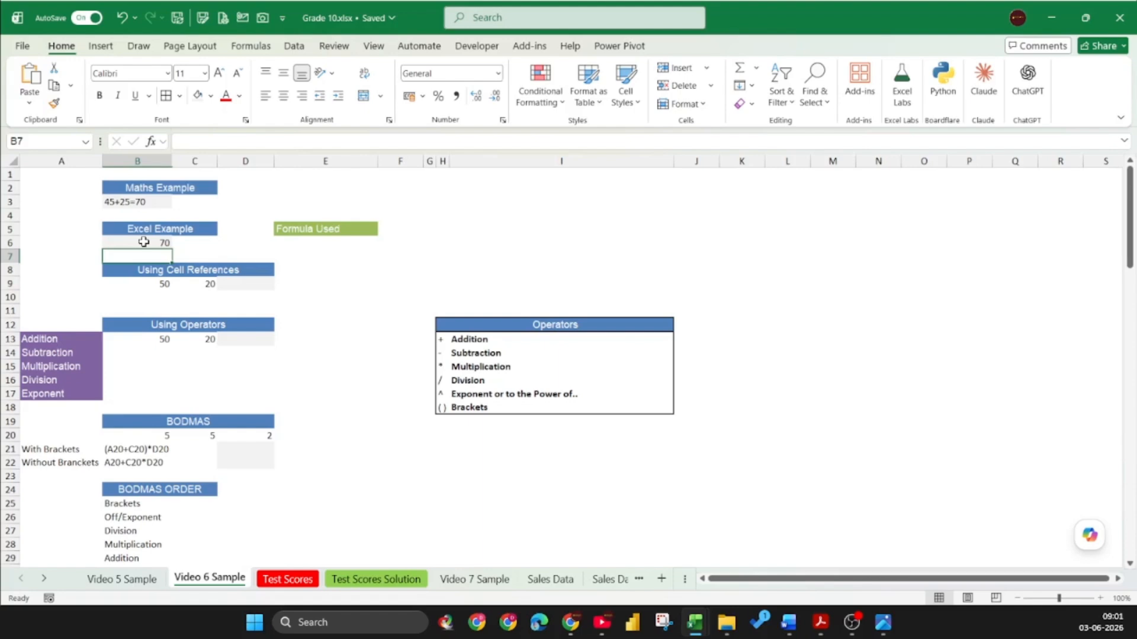
{"action": "left_click", "coordinate": [143, 242]}
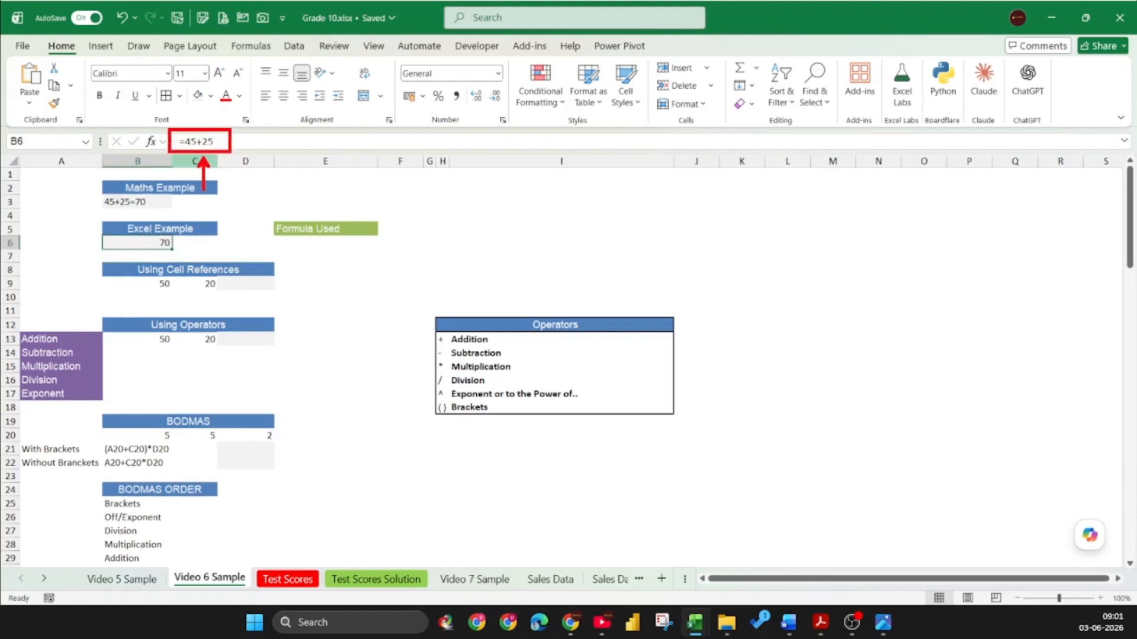
Enter the formula =B9+C9 in cell D9 under Using Cell References
{"action": "left_click", "coordinate": [260, 284]}
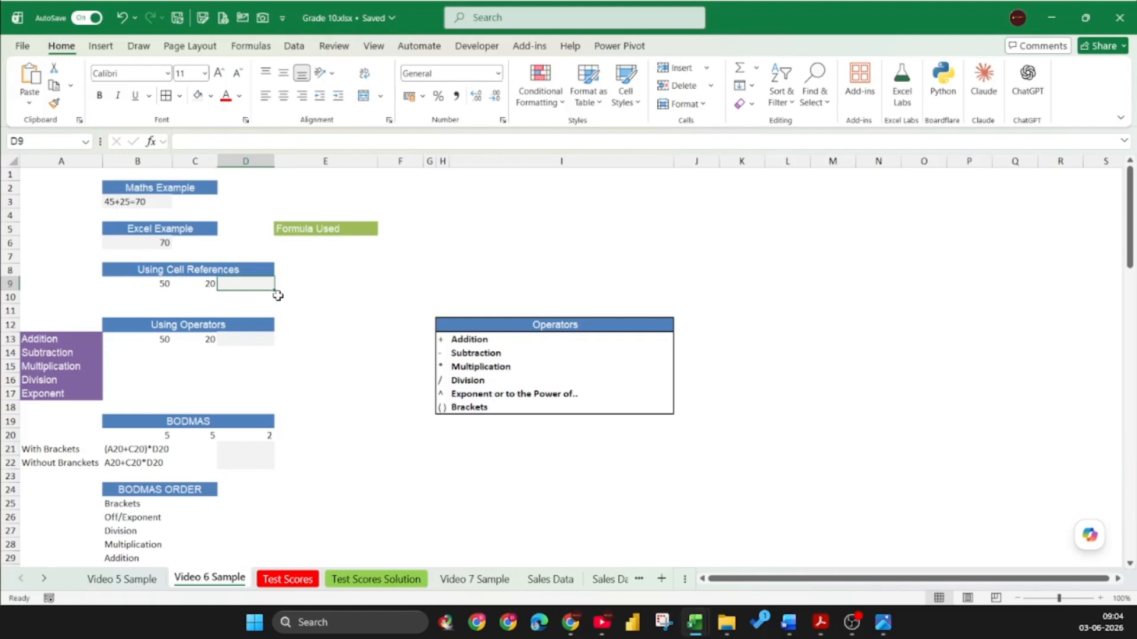
{"action": "type", "text": "="}
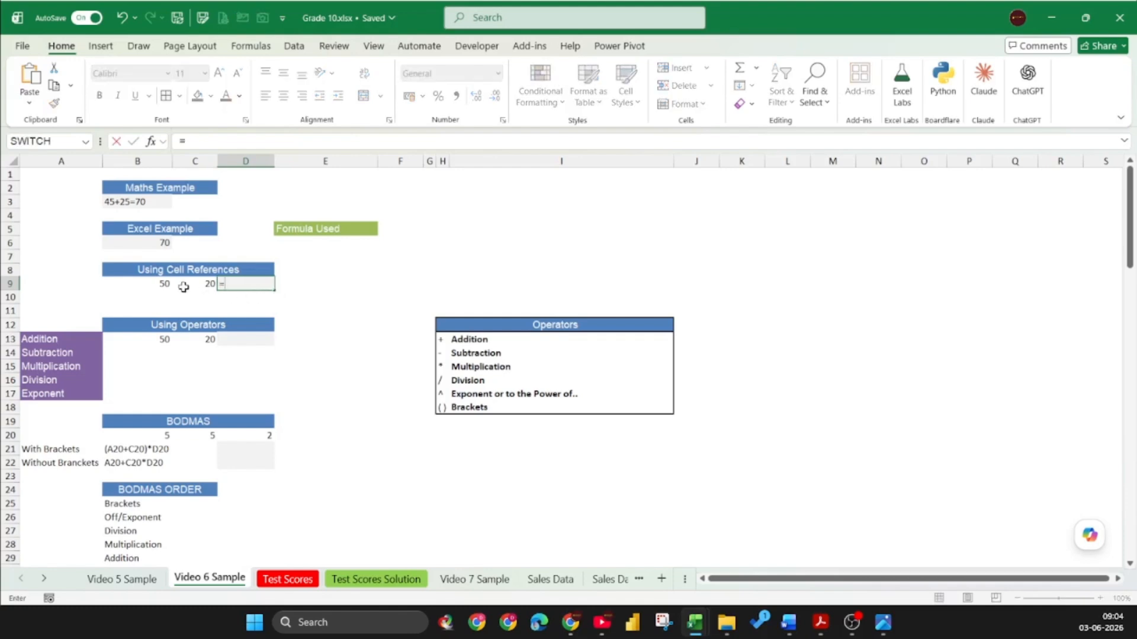
{"action": "left_click", "coordinate": [162, 286]}
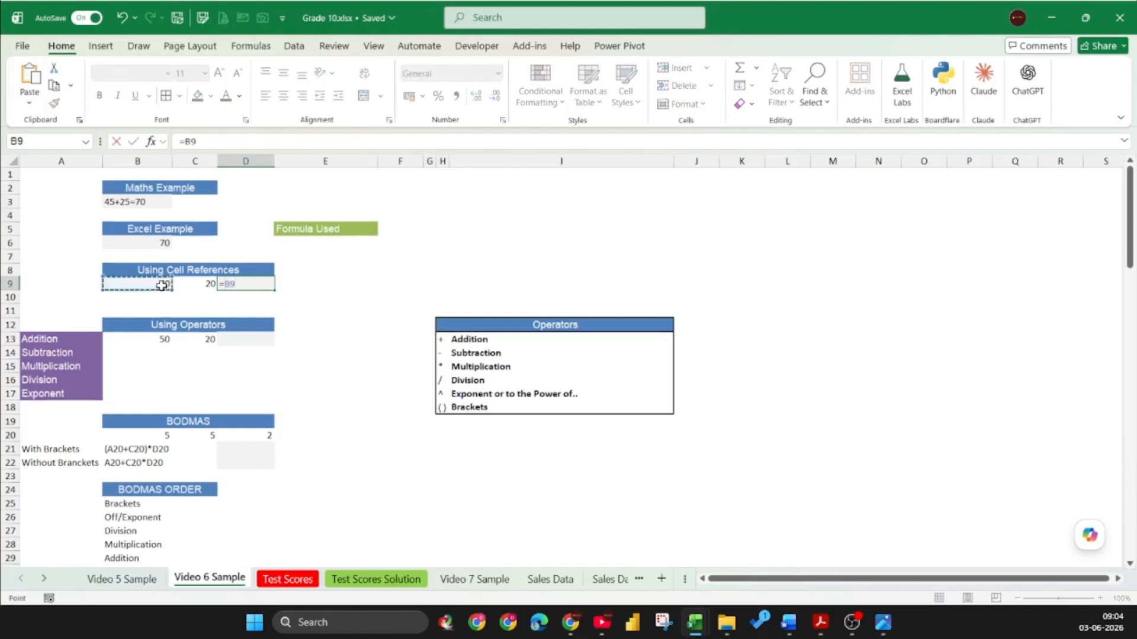
{"action": "type", "text": "+"}
{"action": "left_click", "coordinate": [183, 286]}
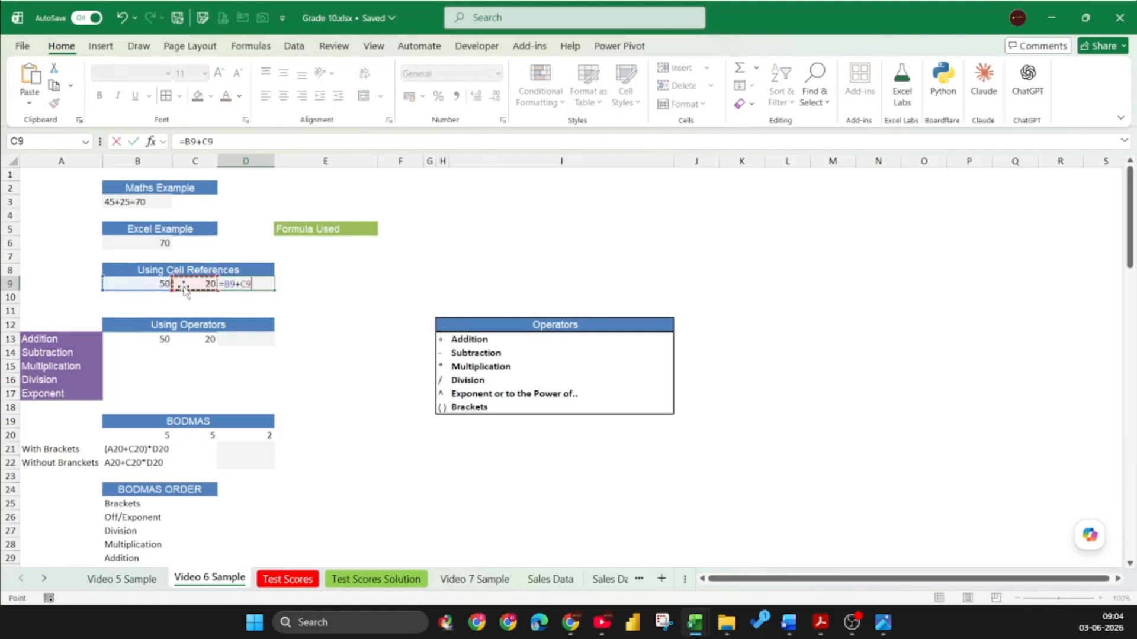
{"action": "key", "text": "Return"}
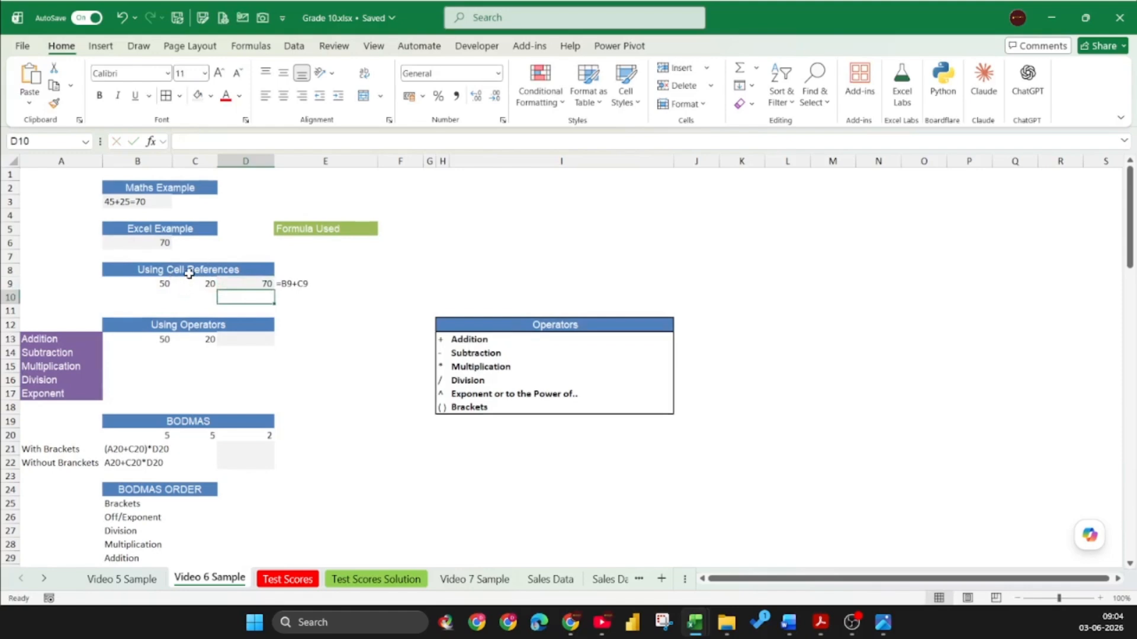
Change the value in cell B9 to 100
{"action": "left_click", "coordinate": [161, 285]}
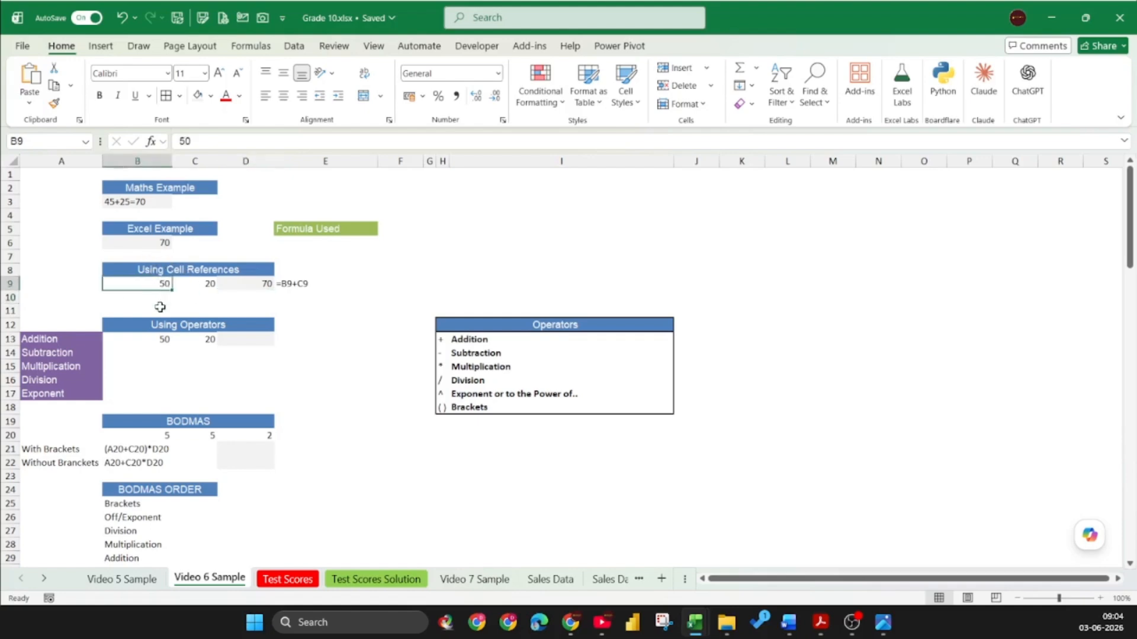
{"action": "type", "text": "100"}
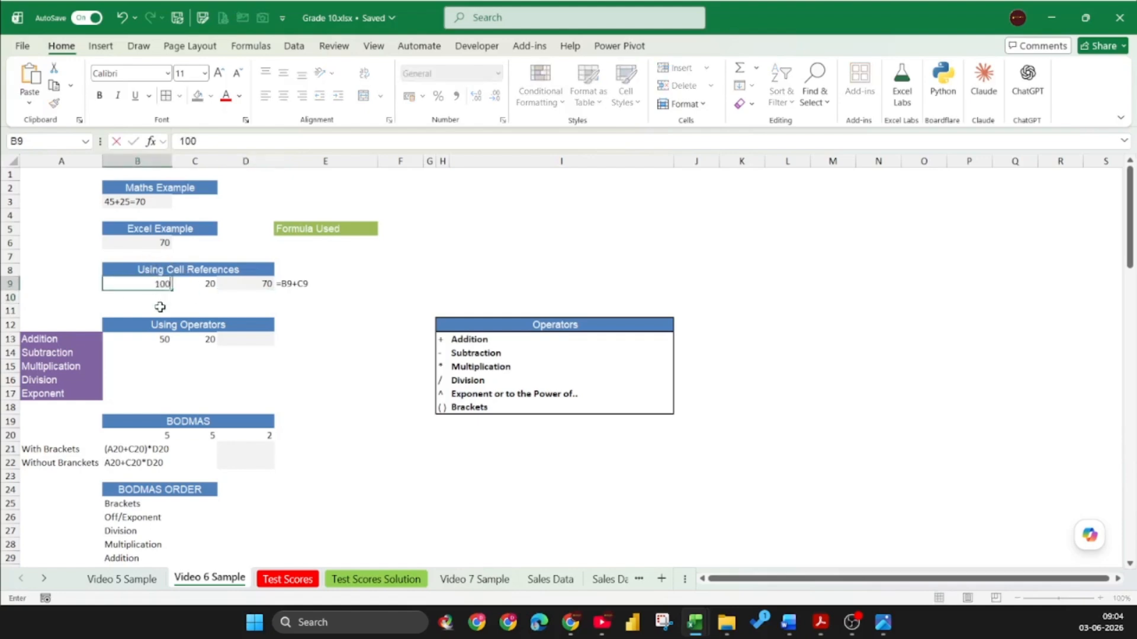
{"action": "key", "text": "Return"}
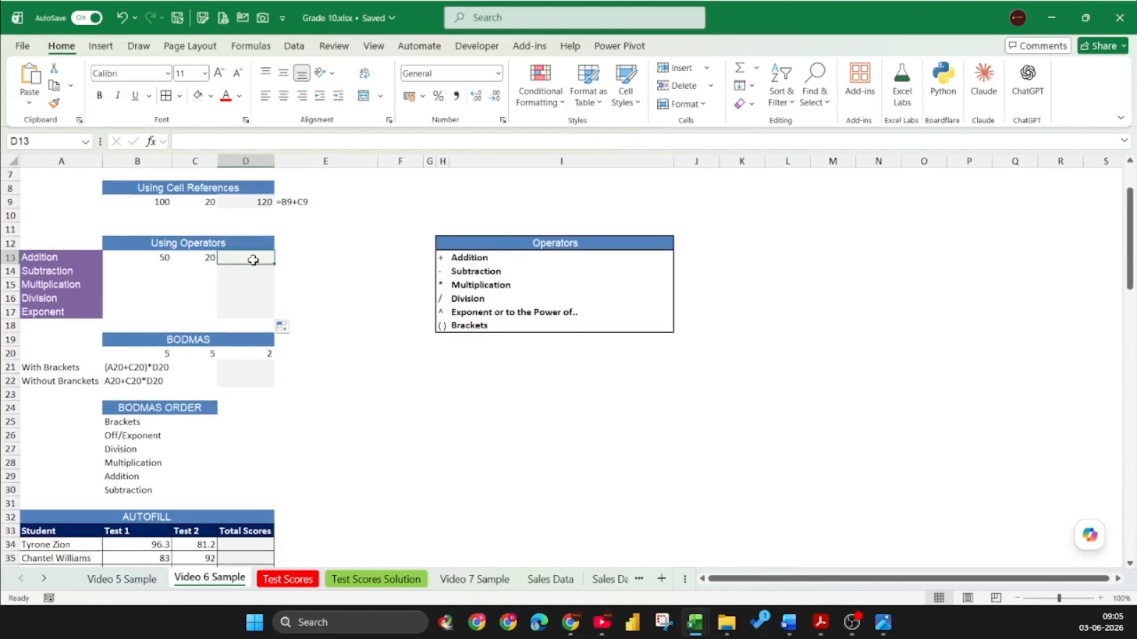
Enter the addition formula =B13+C13 in cell D13 under Using Operators
{"action": "type", "text": "="}
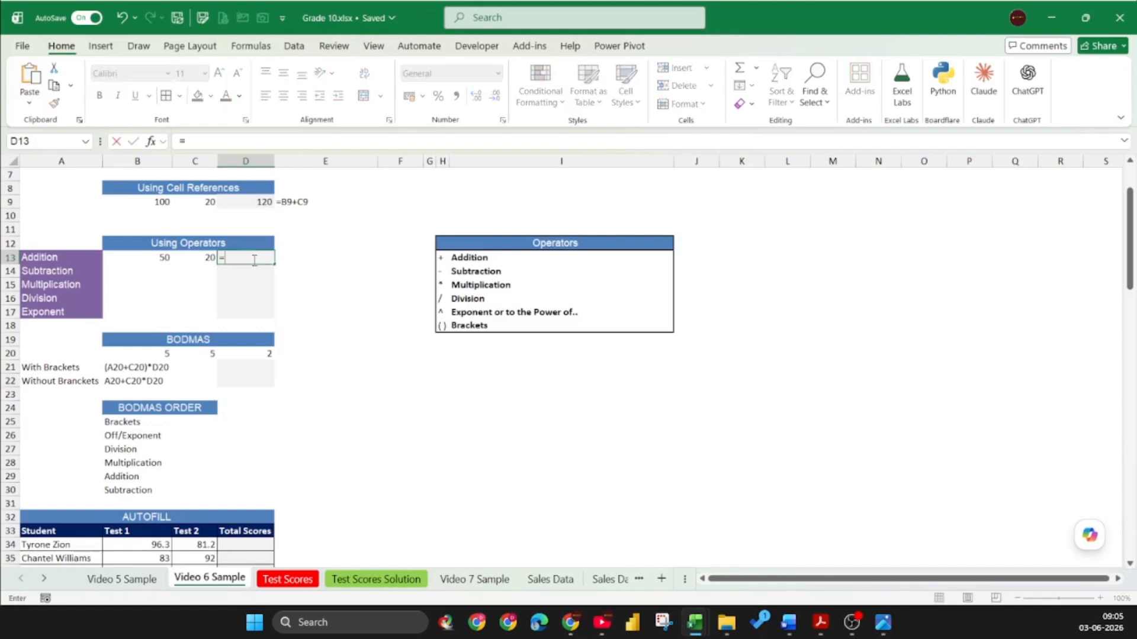
{"action": "left_click", "coordinate": [161, 257]}
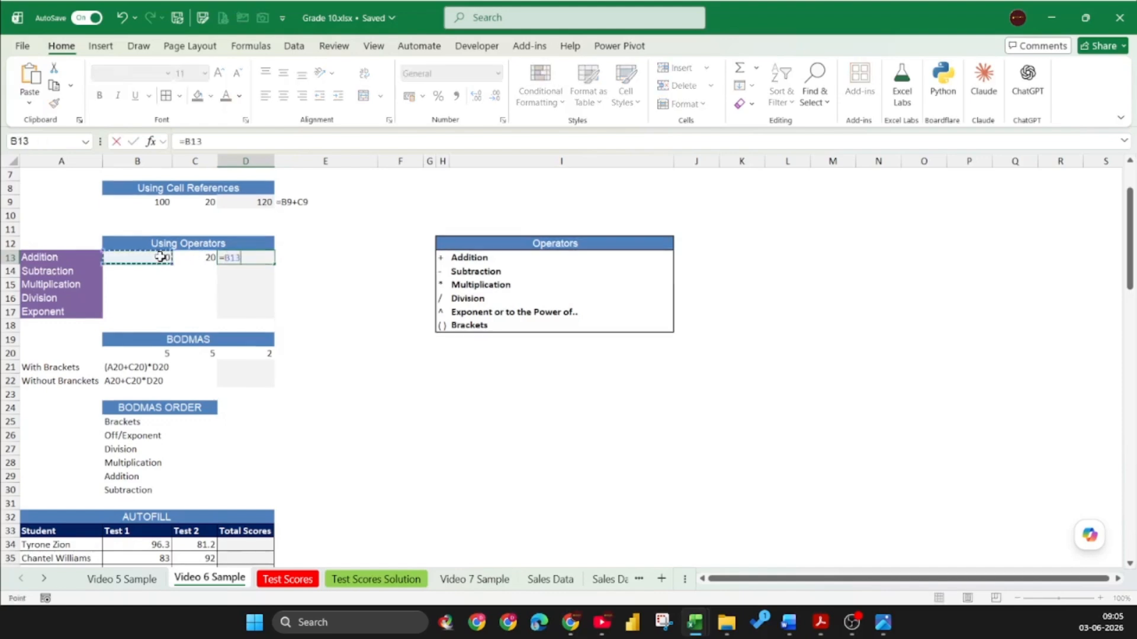
{"action": "type", "text": "+"}
{"action": "left_click", "coordinate": [192, 261]}
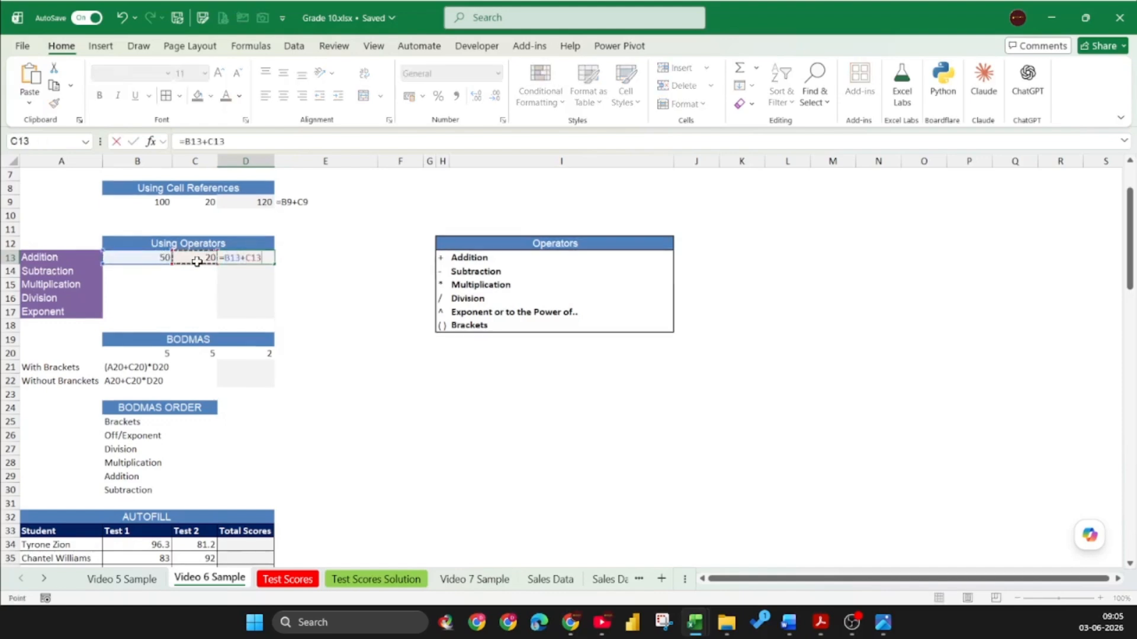
{"action": "key", "text": "Return"}
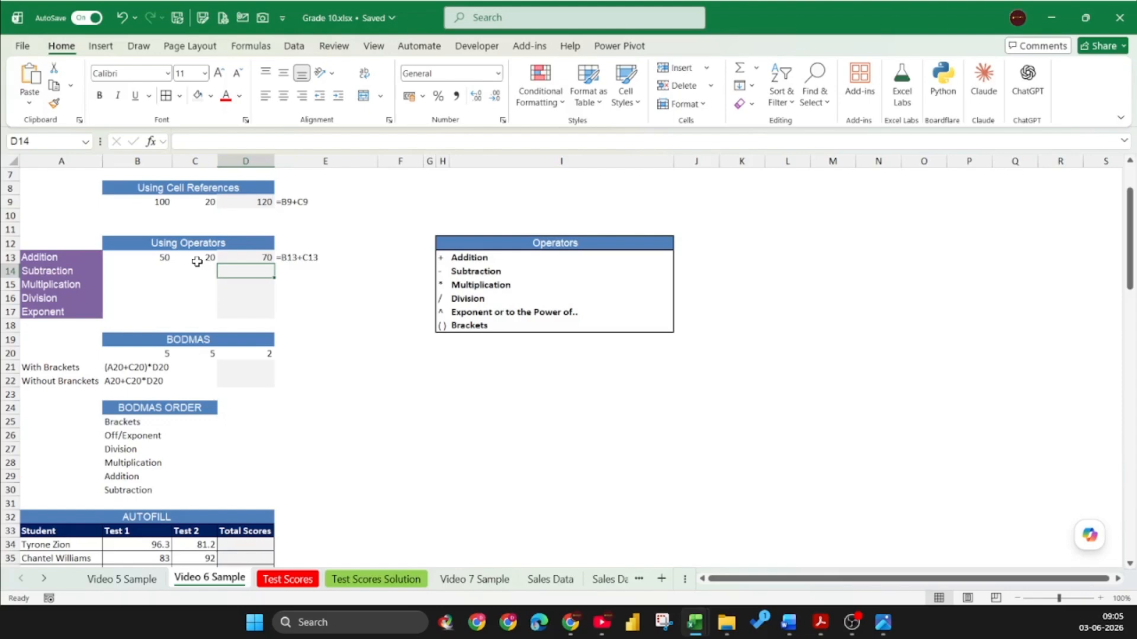
Enter the subtraction formula =B13-C13 in cell D14
{"action": "type", "text": "="}
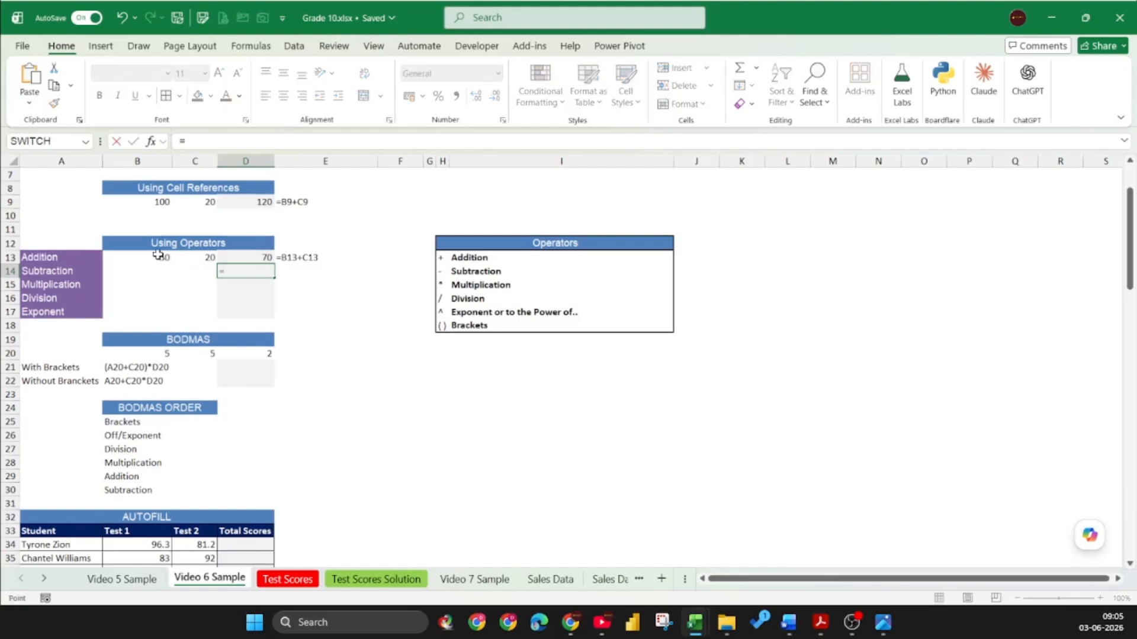
{"action": "left_click", "coordinate": [157, 254]}
{"action": "type", "text": "-"}
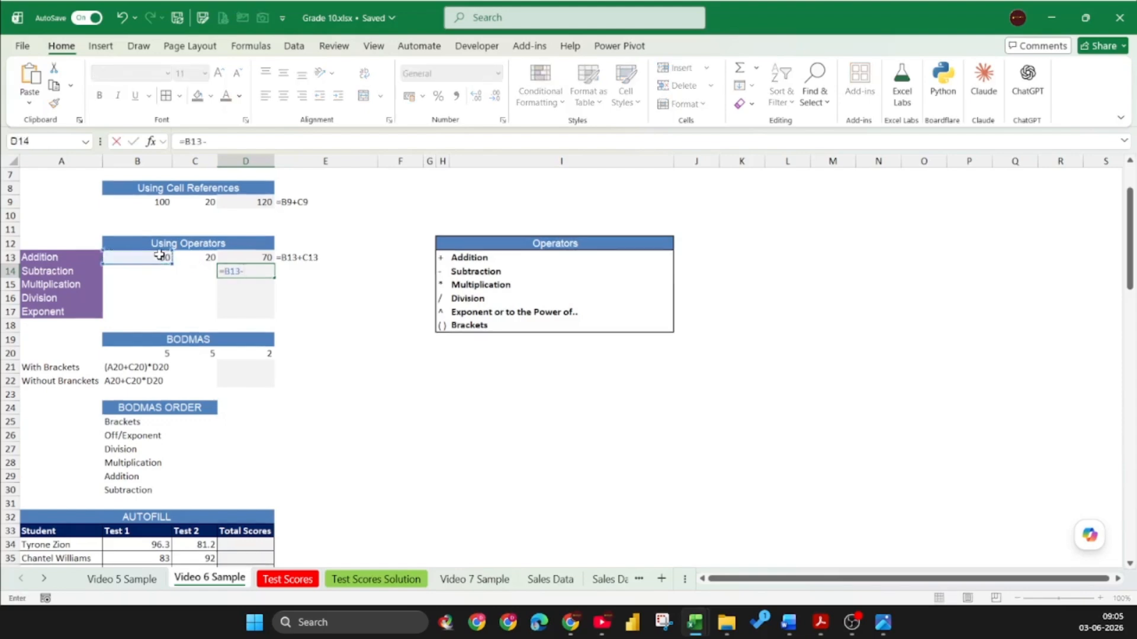
{"action": "left_click", "coordinate": [201, 259]}
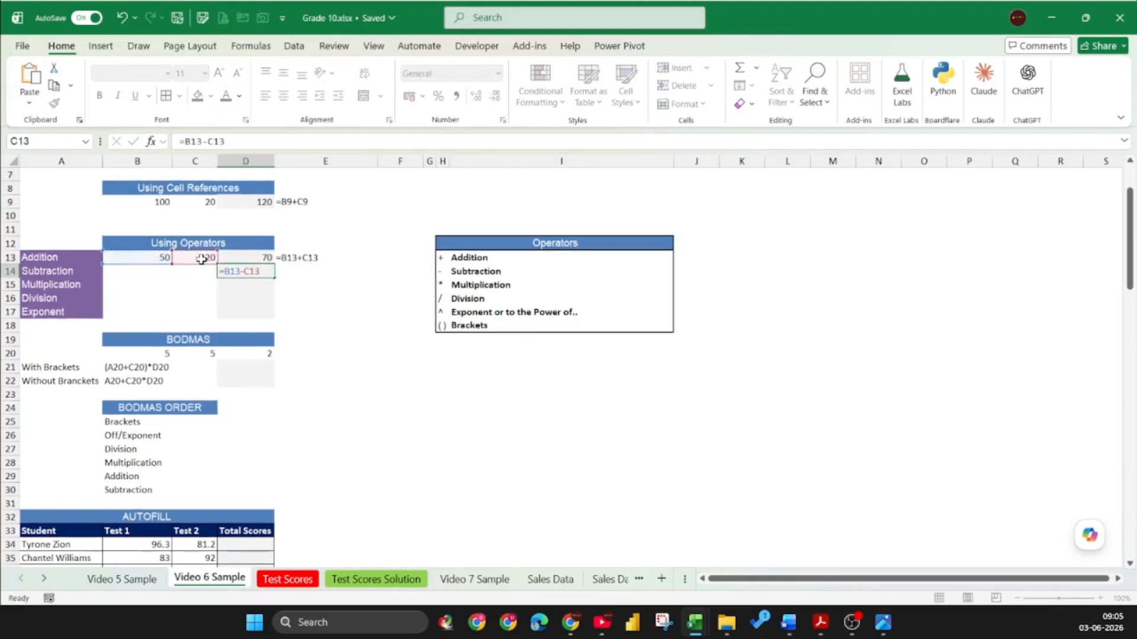
{"action": "key", "text": "Return"}
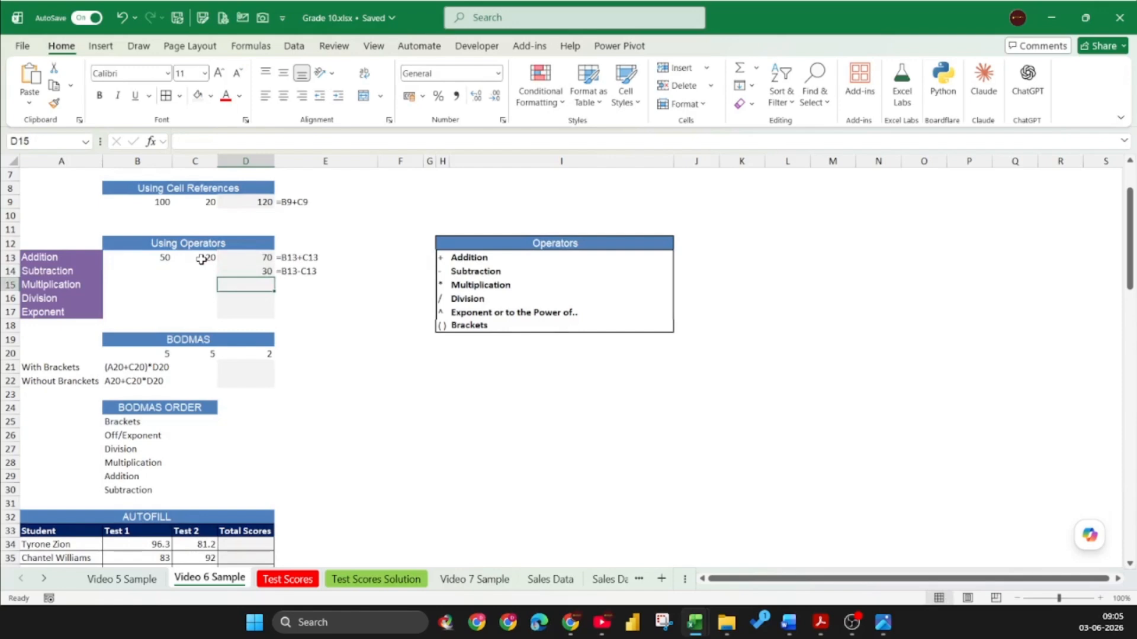
{"action": "type", "text": "="}
{"action": "left_click", "coordinate": [159, 260]}
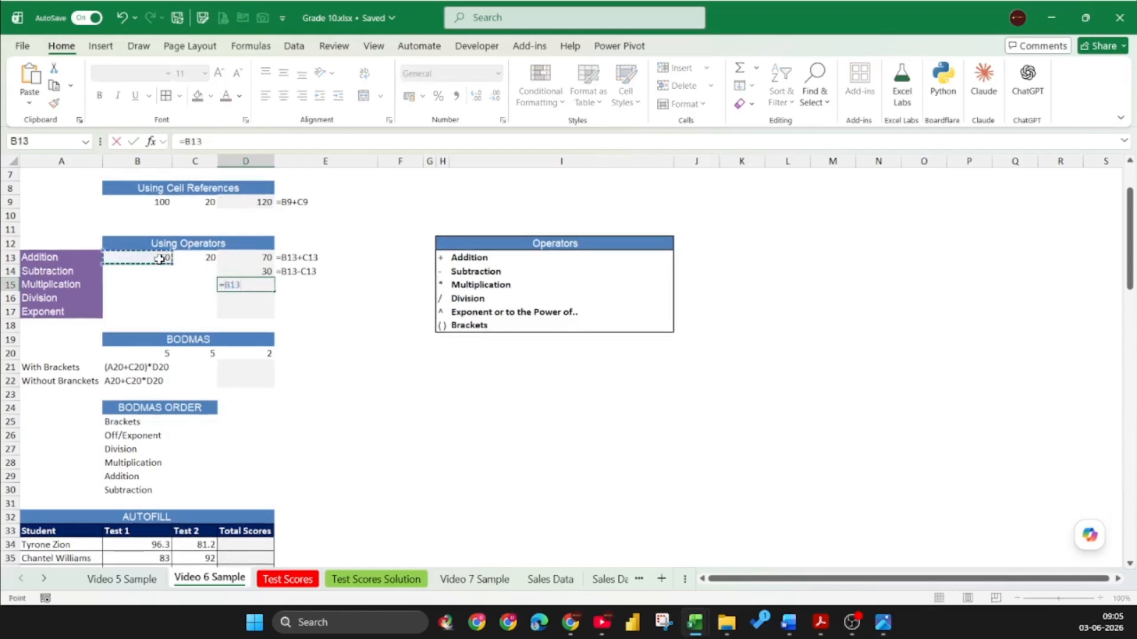
{"action": "type", "text": "*"}
{"action": "key", "text": "Escape"}
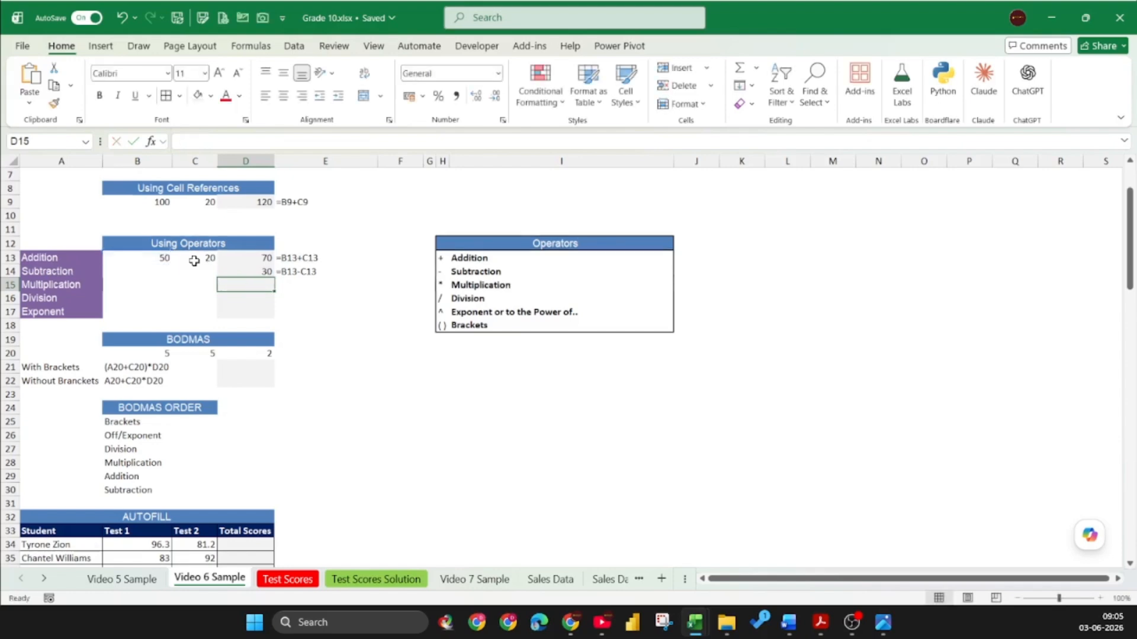
Enter the multiplication formula =B13*C13 in cell D15
{"action": "type", "text": "="}
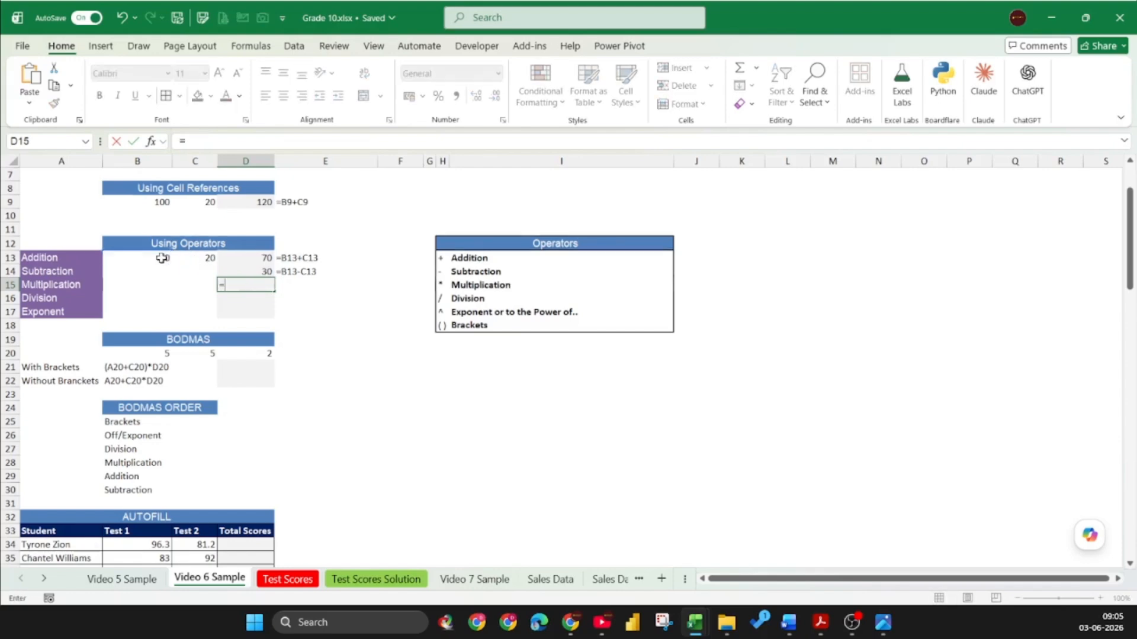
{"action": "left_click", "coordinate": [155, 258]}
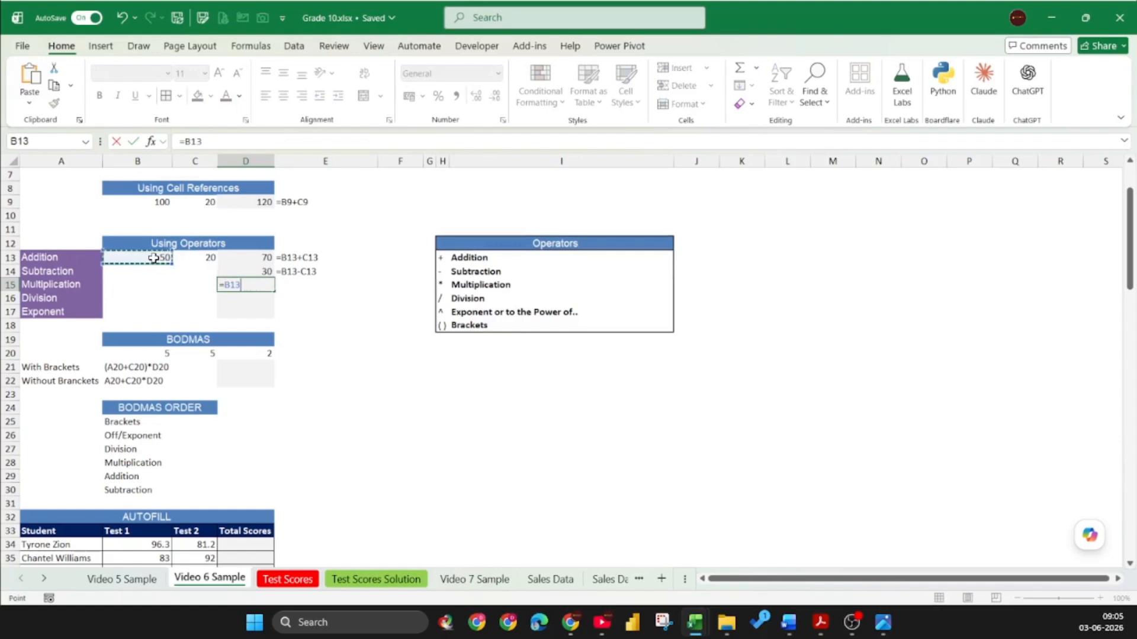
{"action": "type", "text": "*"}
{"action": "left_click", "coordinate": [194, 257]}
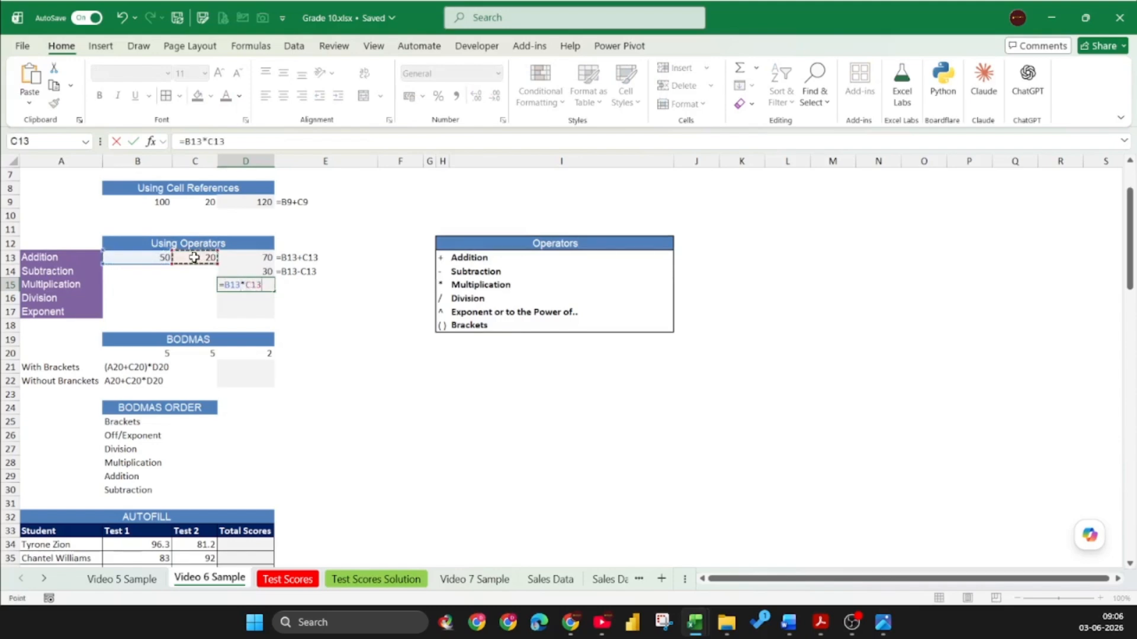
{"action": "key", "text": "Return"}
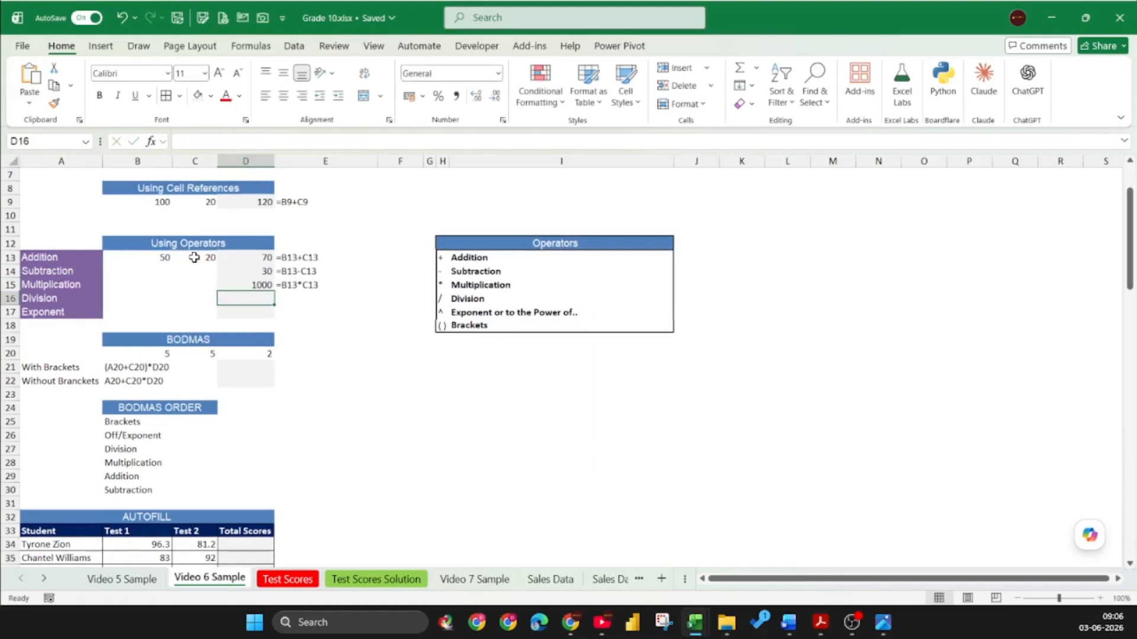
Enter the division formula =B13/C13 in cell D16
{"action": "type", "text": "="}
{"action": "left_click", "coordinate": [166, 257]}
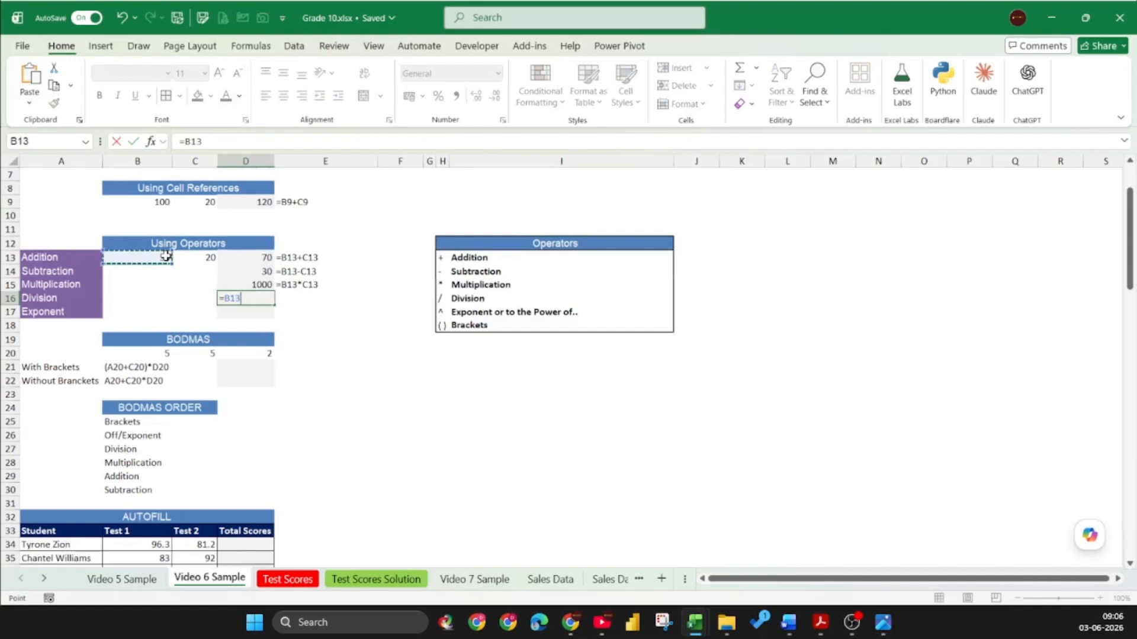
{"action": "type", "text": "/"}
{"action": "left_click", "coordinate": [202, 258]}
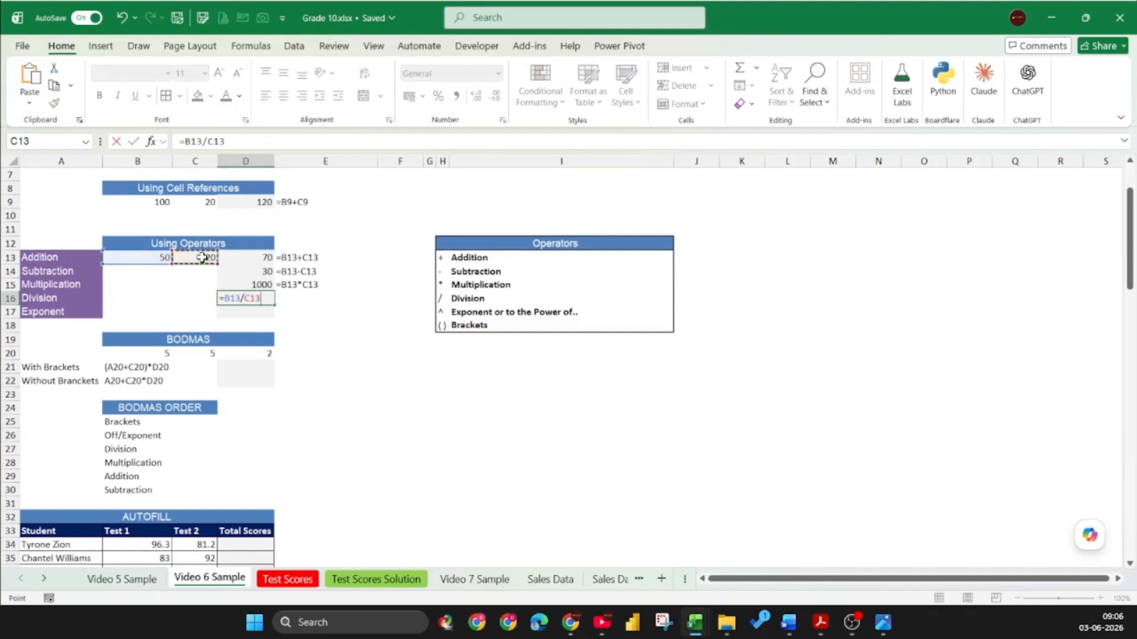
{"action": "key", "text": "Return"}
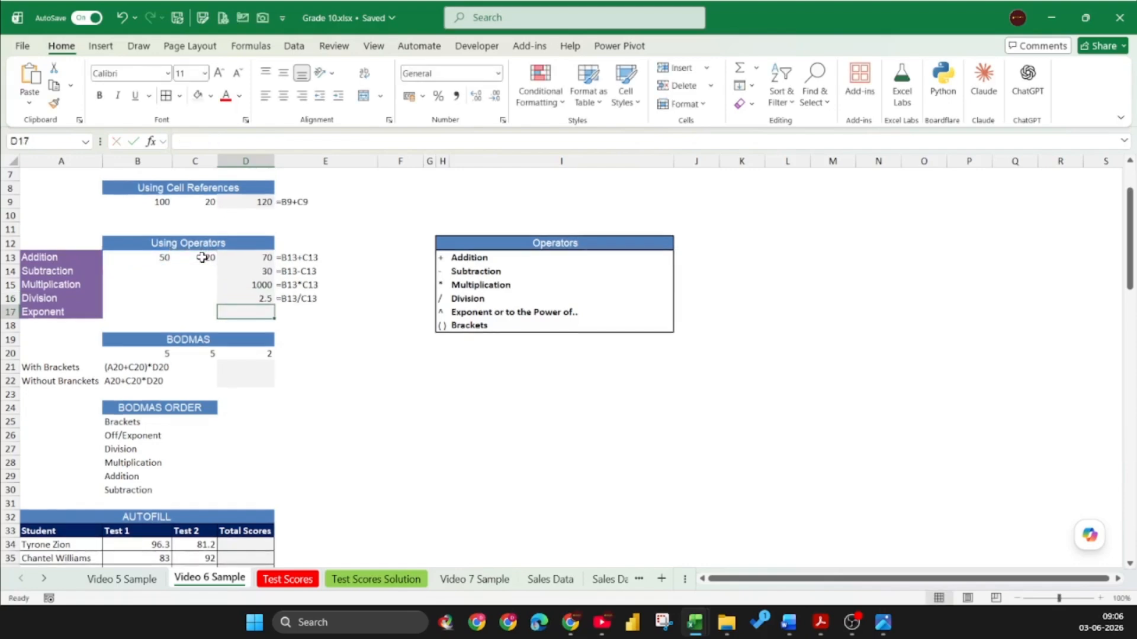
Enter the exponent formula =B13^C13 in cell D17
{"action": "type", "text": "="}
{"action": "left_click", "coordinate": [164, 257]}
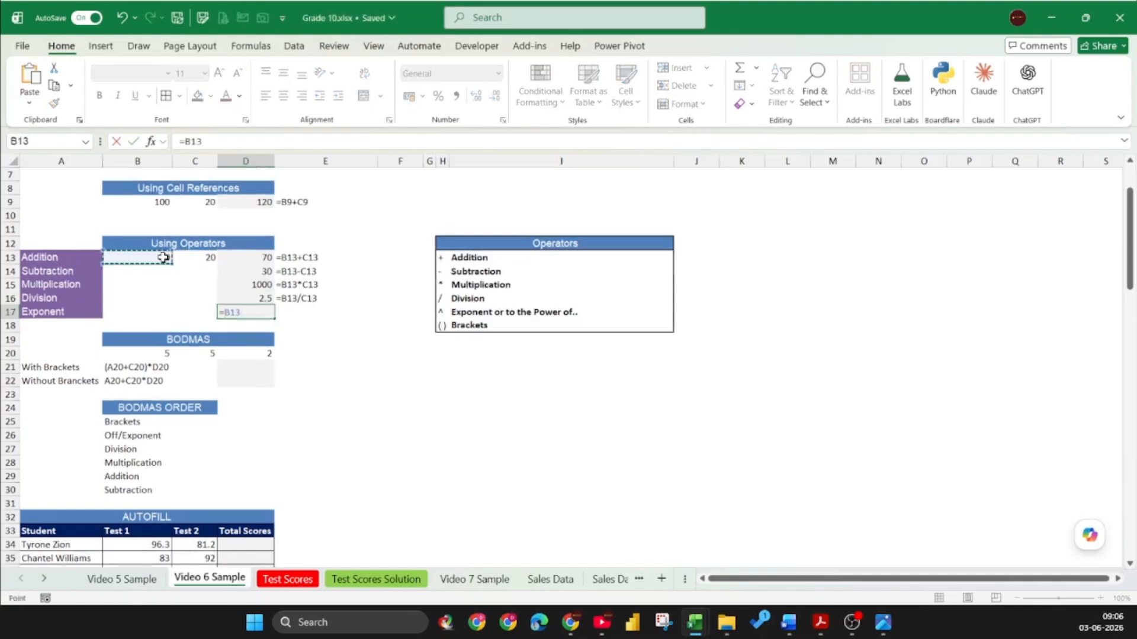
{"action": "type", "text": "^"}
{"action": "left_click", "coordinate": [196, 256]}
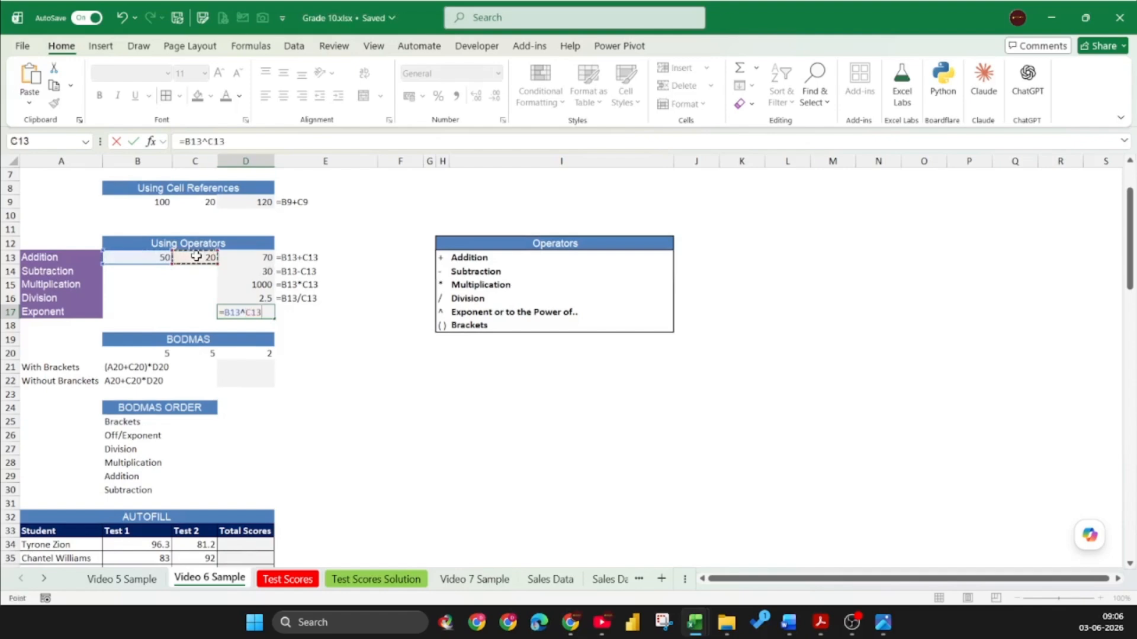
{"action": "key", "text": "Return"}
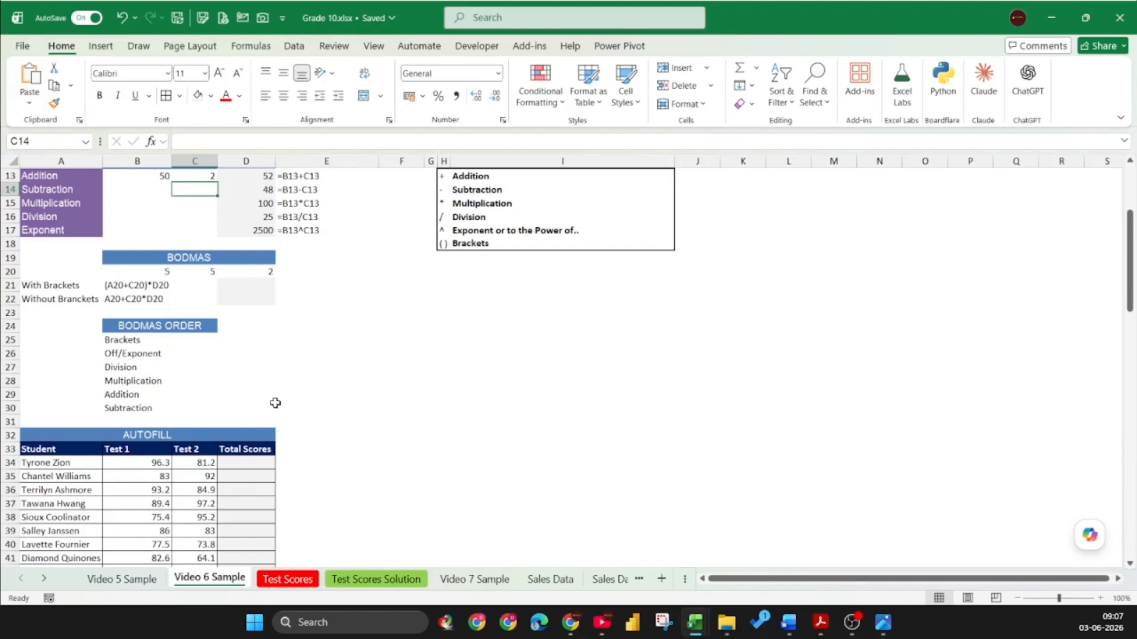
{"action": "mouse_move", "coordinate": [157, 342]}
{"action": "left_mouse_down"}
{"action": "mouse_move", "coordinate": [229, 342]}
{"action": "mouse_move", "coordinate": [232, 355]}
{"action": "left_mouse_up"}
{"action": "mouse_move", "coordinate": [160, 369]}
{"action": "left_mouse_down"}
{"action": "mouse_move", "coordinate": [223, 368]}
{"action": "mouse_move", "coordinate": [201, 382]}
{"action": "mouse_move", "coordinate": [236, 381]}
{"action": "left_mouse_up"}
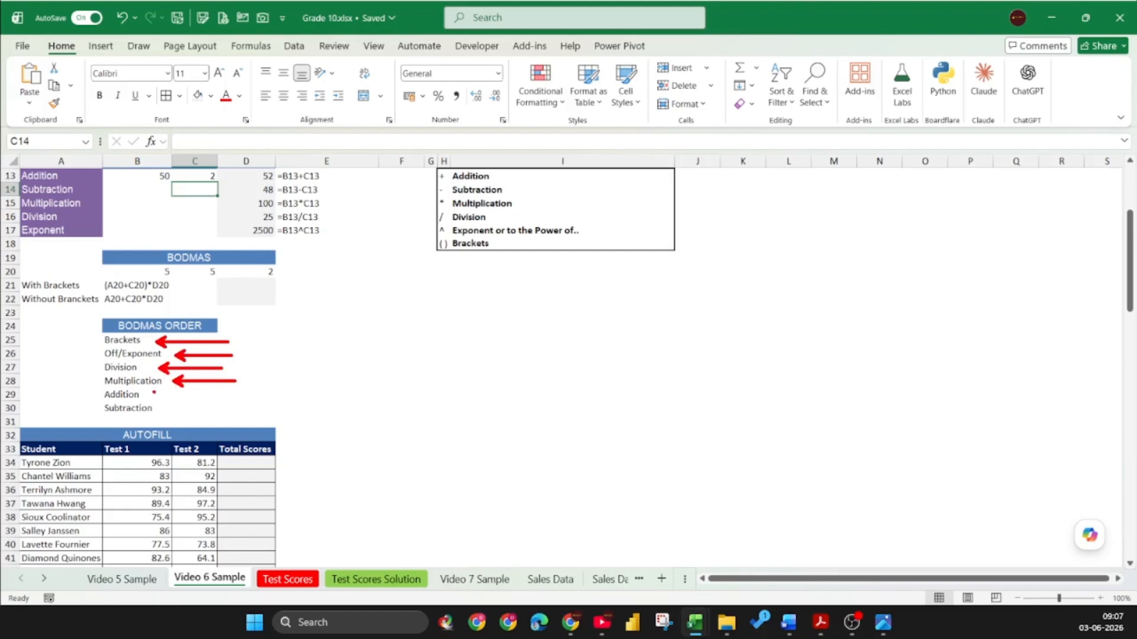
{"action": "left_click_drag", "start_coordinate": [153, 394], "coordinate": [222, 395]}
{"action": "left_click_drag", "start_coordinate": [158, 410], "coordinate": [217, 409]}
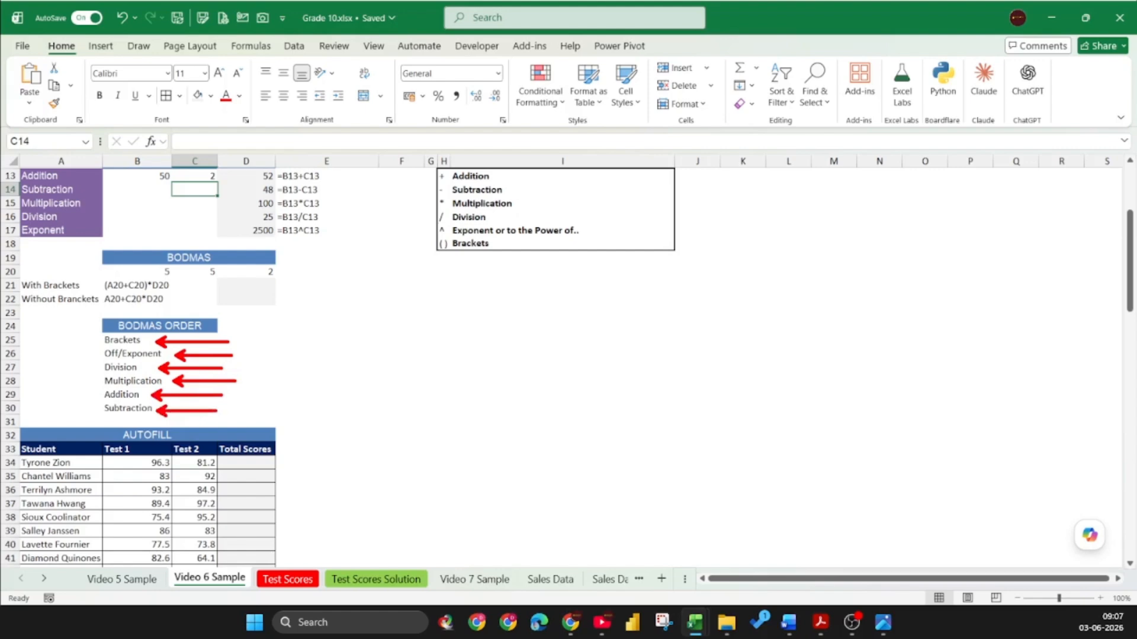
{"action": "key", "text": "Escape"}
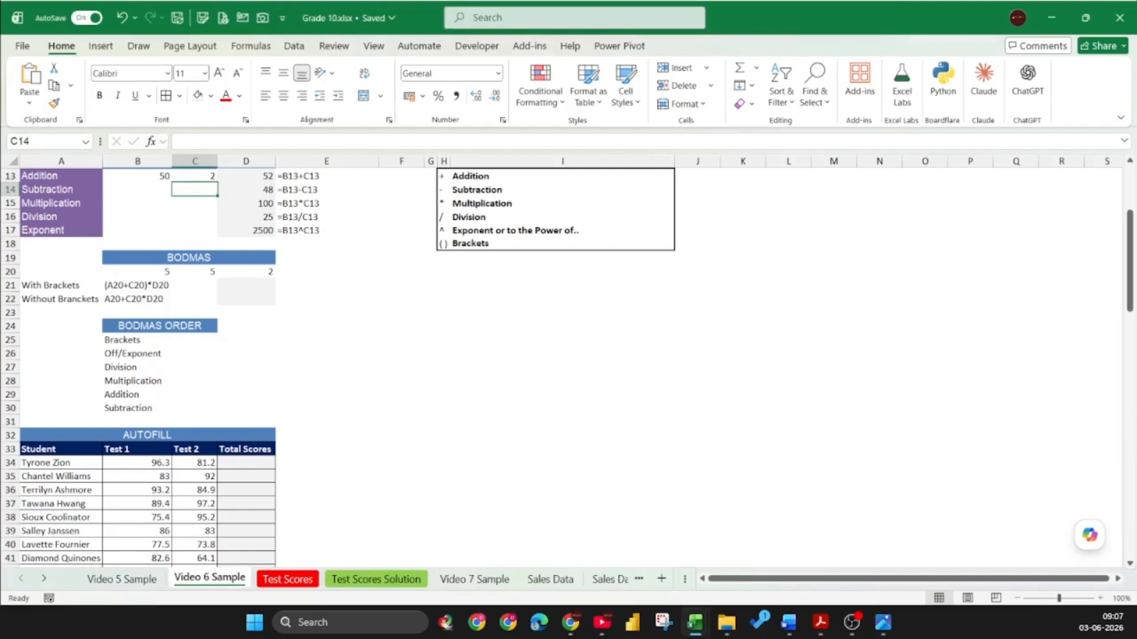
Enter the bracketed formula =(B20+C20)*D20 in cell D21 under BODMAS
{"action": "left_click", "coordinate": [243, 285]}
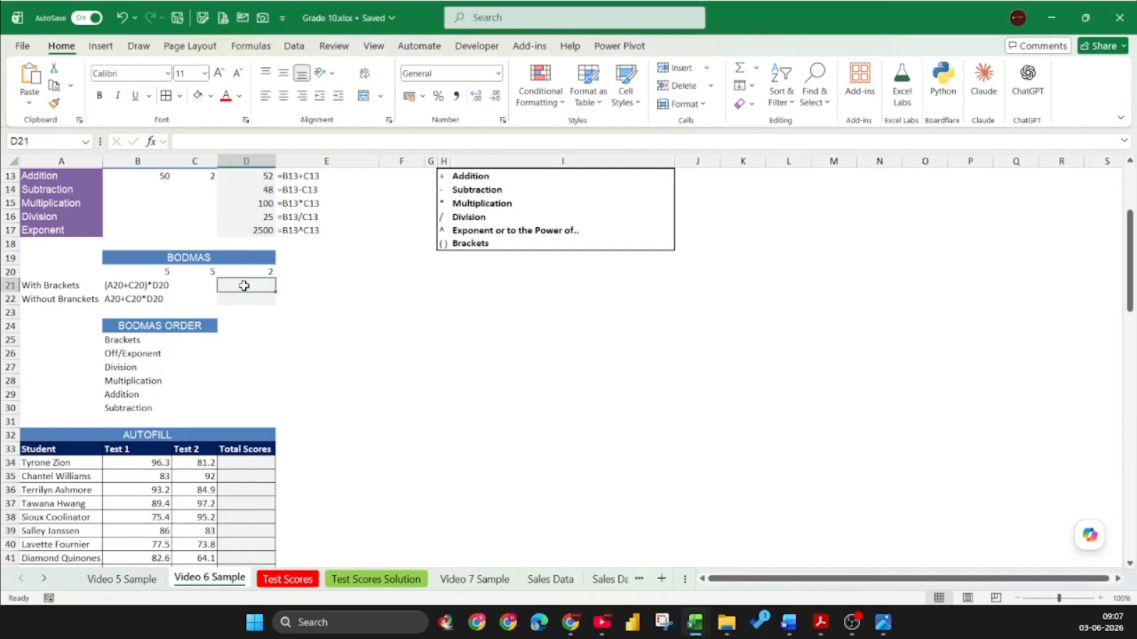
{"action": "type", "text": "="}
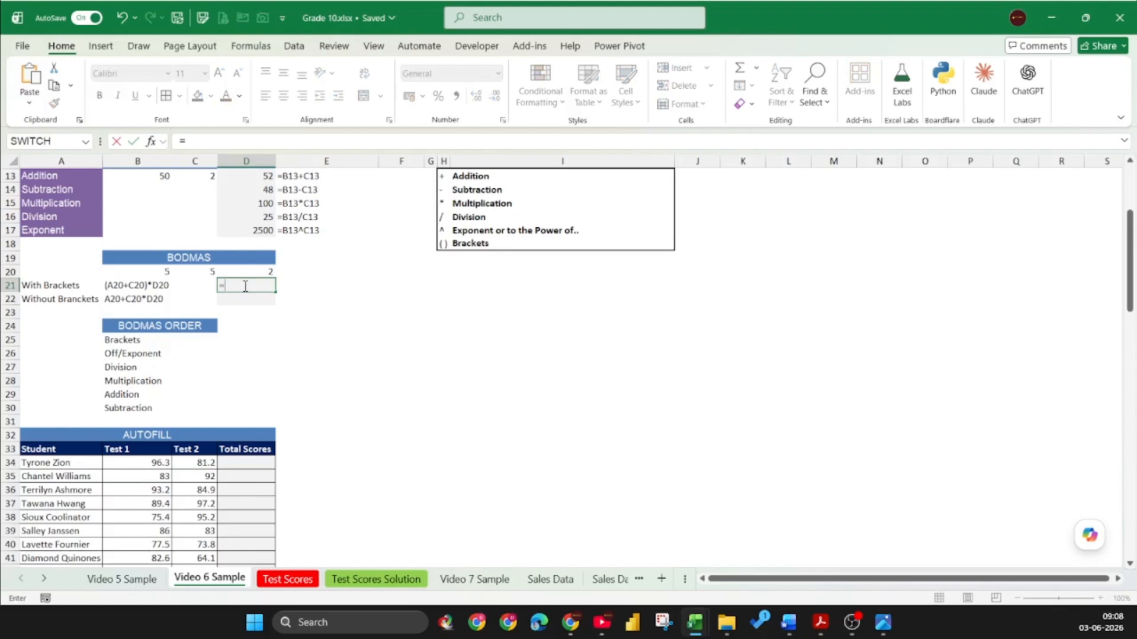
{"action": "type", "text": "("}
{"action": "left_click", "coordinate": [149, 274]}
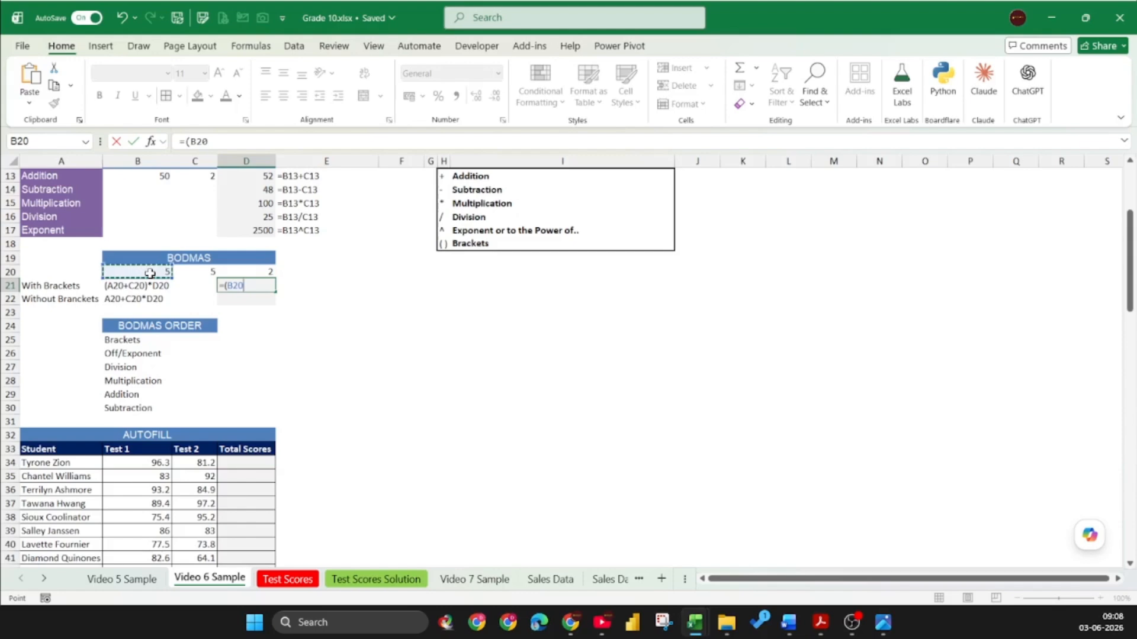
{"action": "type", "text": "+"}
{"action": "left_click", "coordinate": [202, 271]}
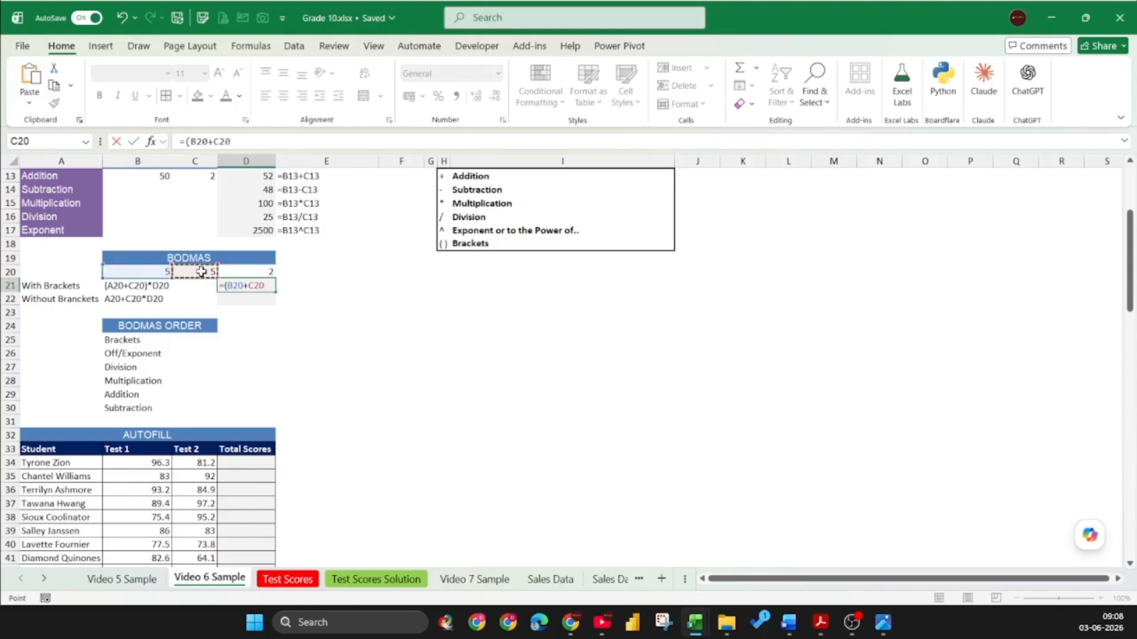
{"action": "type", "text": ")*"}
{"action": "left_click", "coordinate": [267, 274]}
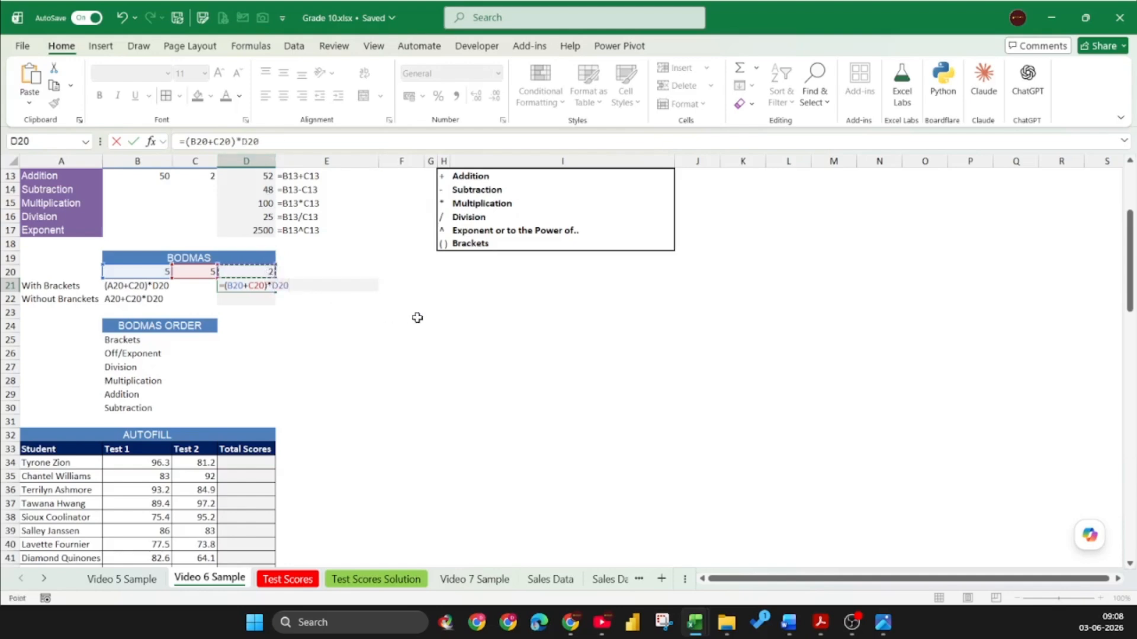
{"action": "key", "text": "Return"}
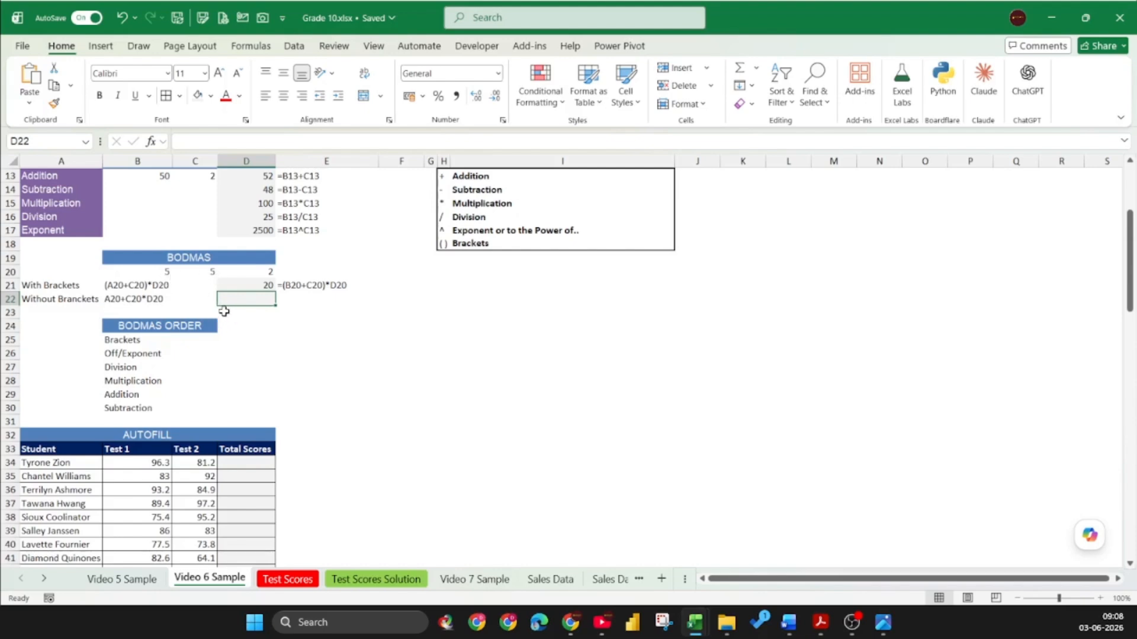
Enter the formula without brackets, =B20+C20*D20, in cell D22
{"action": "type", "text": "="}
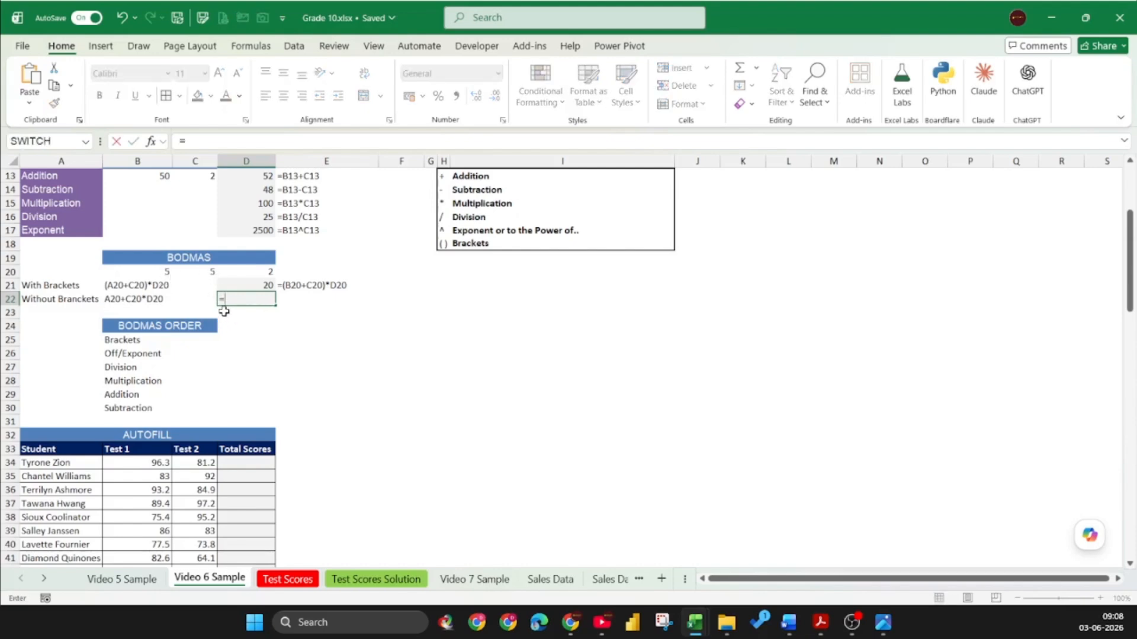
{"action": "left_click", "coordinate": [162, 273]}
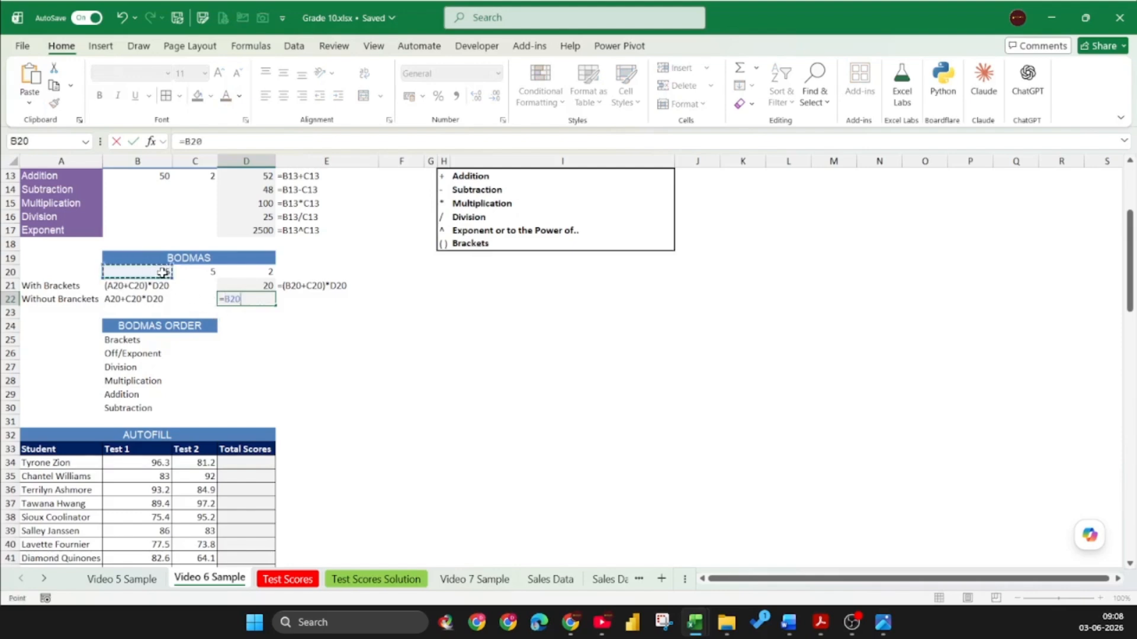
{"action": "type", "text": "+"}
{"action": "left_click", "coordinate": [197, 273]}
{"action": "type", "text": "*"}
{"action": "left_click", "coordinate": [254, 270]}
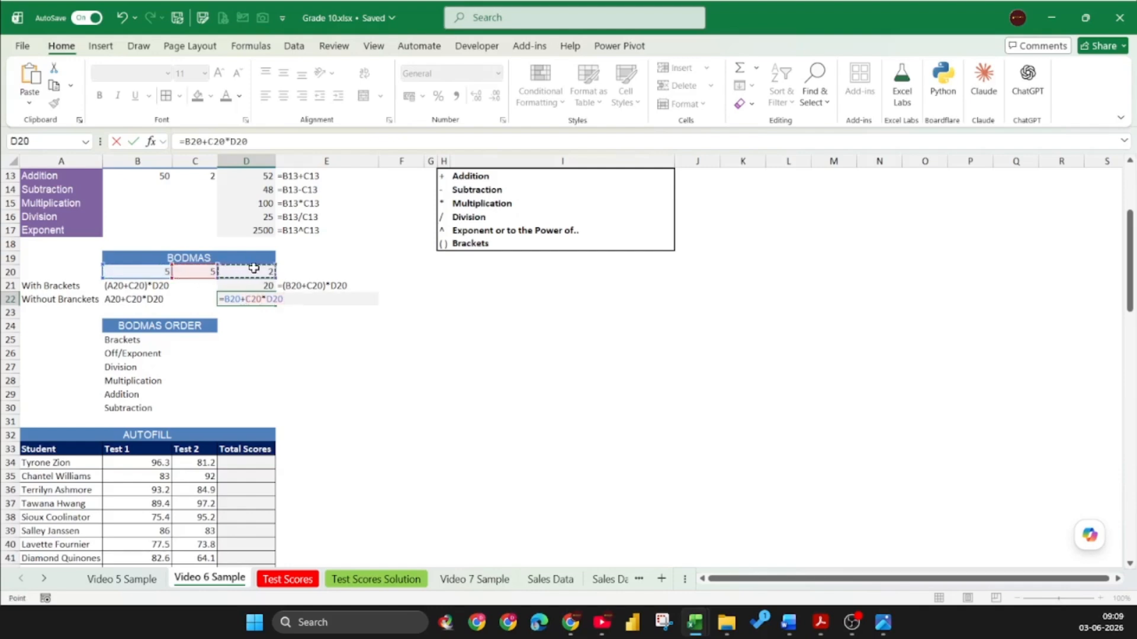
{"action": "key", "text": "Return"}
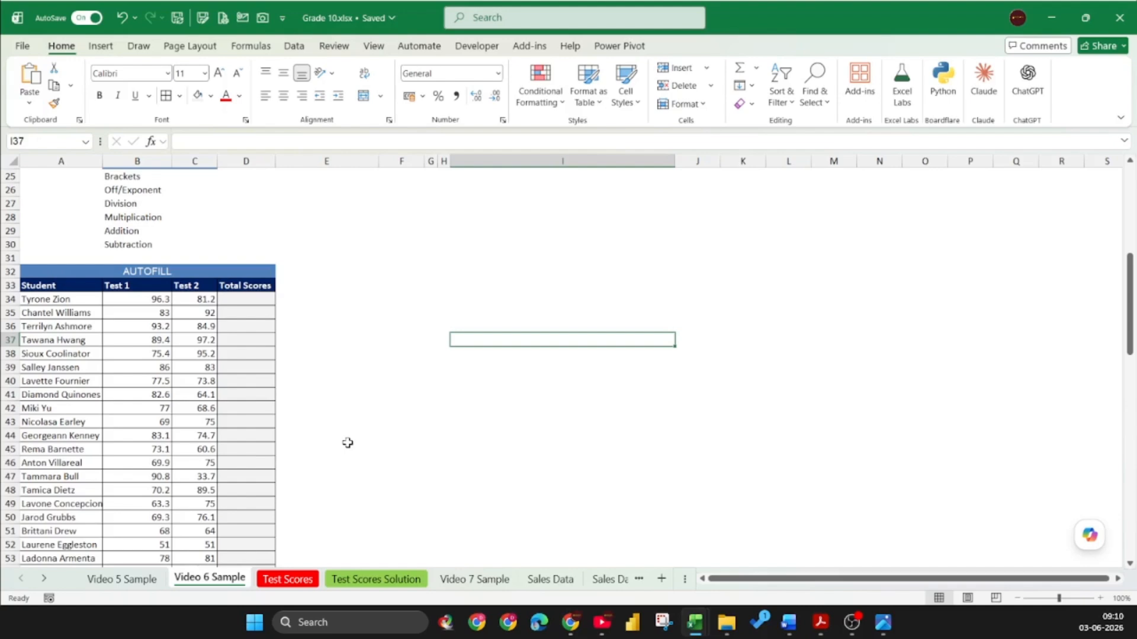
Enter the total score formula =B34+C34 in cell D34 of the AUTOFILL table
{"action": "left_click", "coordinate": [239, 298]}
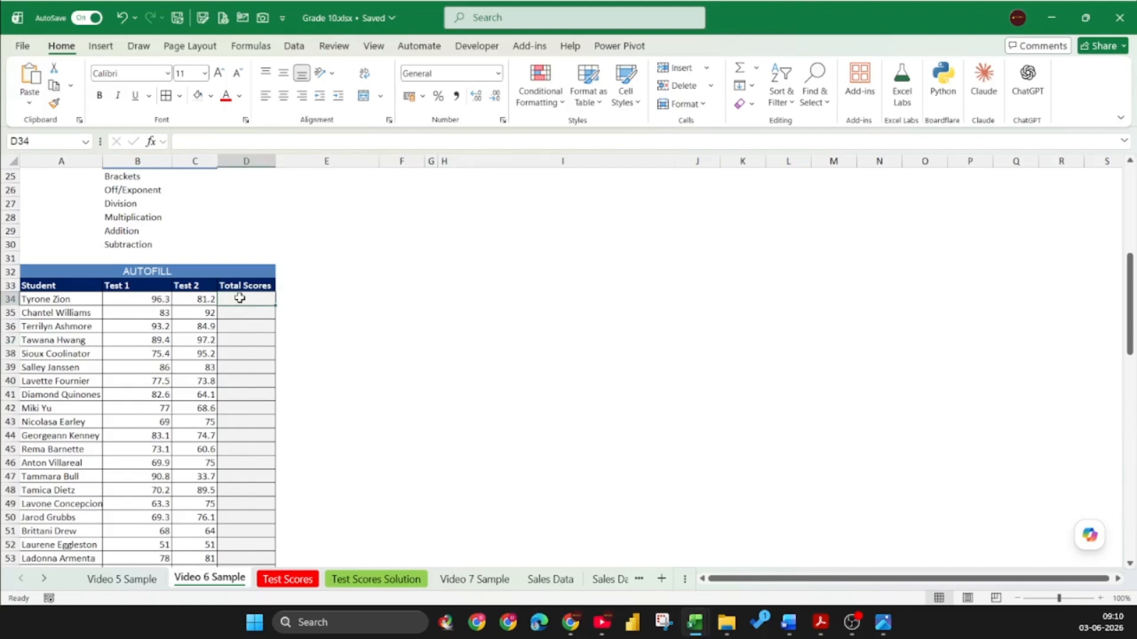
{"action": "type", "text": "="}
{"action": "left_click", "coordinate": [162, 300]}
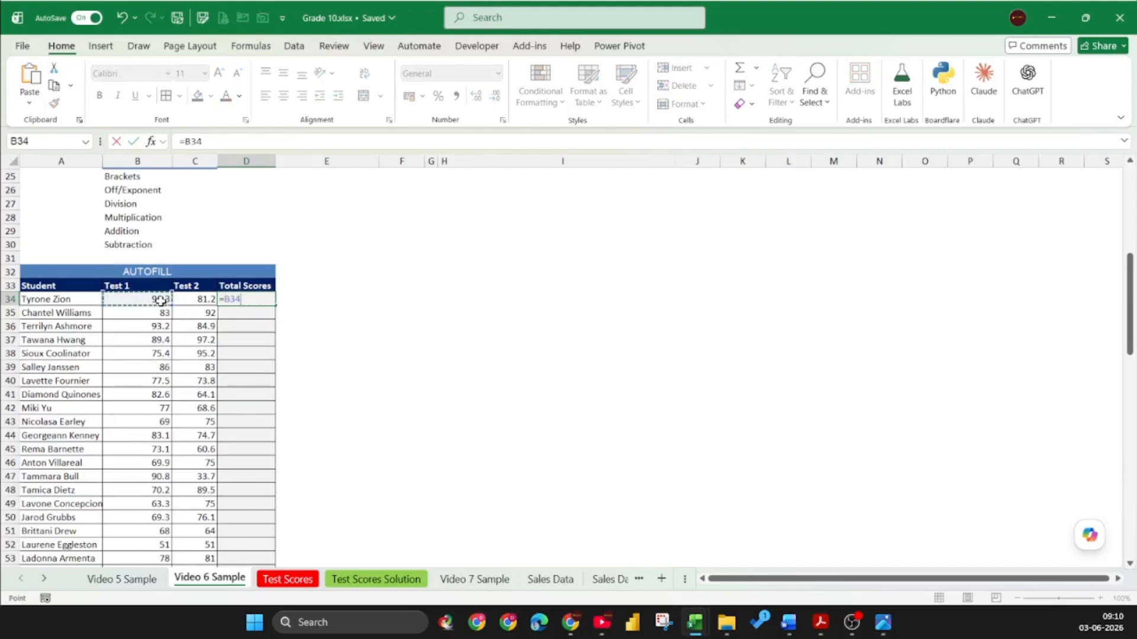
{"action": "type", "text": "+"}
{"action": "left_click", "coordinate": [185, 301]}
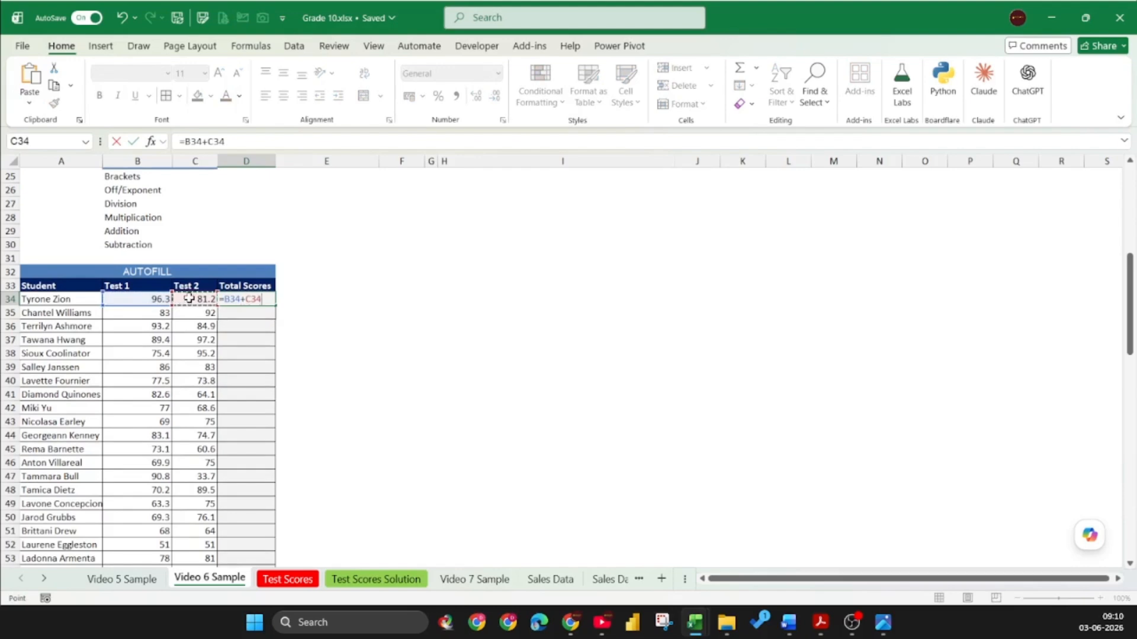
{"action": "key", "text": "Return"}
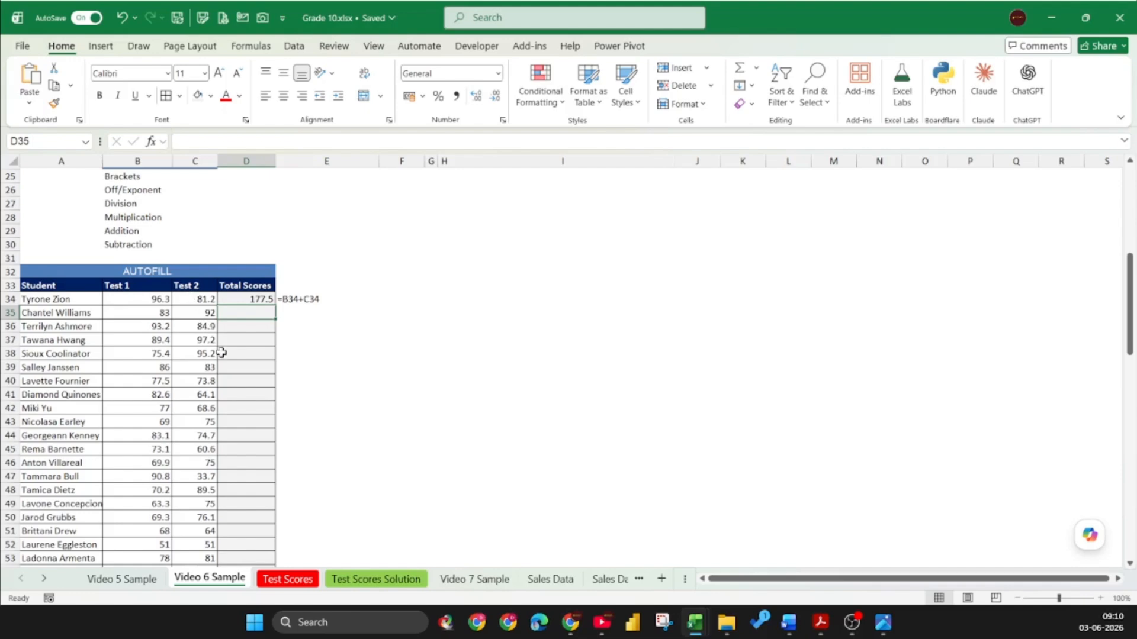
Autofill the Total Scores formula from D34 down to the last student in D59
{"action": "left_click", "coordinate": [261, 298]}
{"action": "scroll", "coordinate": [261, 298], "scroll_direction": "up", "scroll_amount": 6}
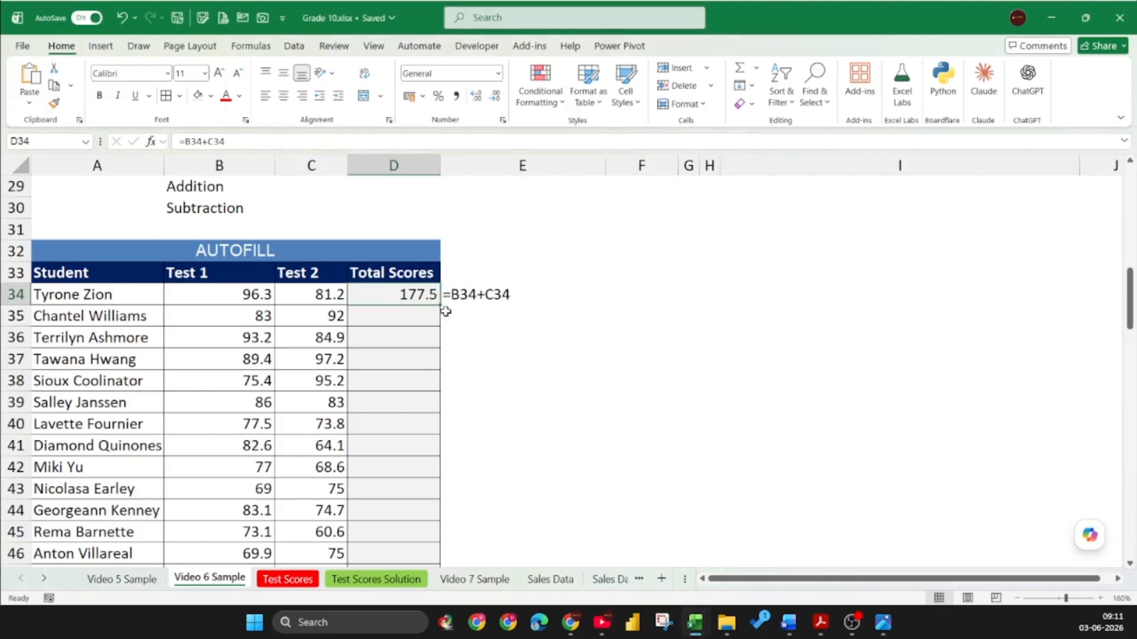
{"action": "left_click_drag", "start_coordinate": [441, 307], "coordinate": [441, 307]}
{"action": "left_click_drag", "start_coordinate": [441, 306], "coordinate": [438, 524]}
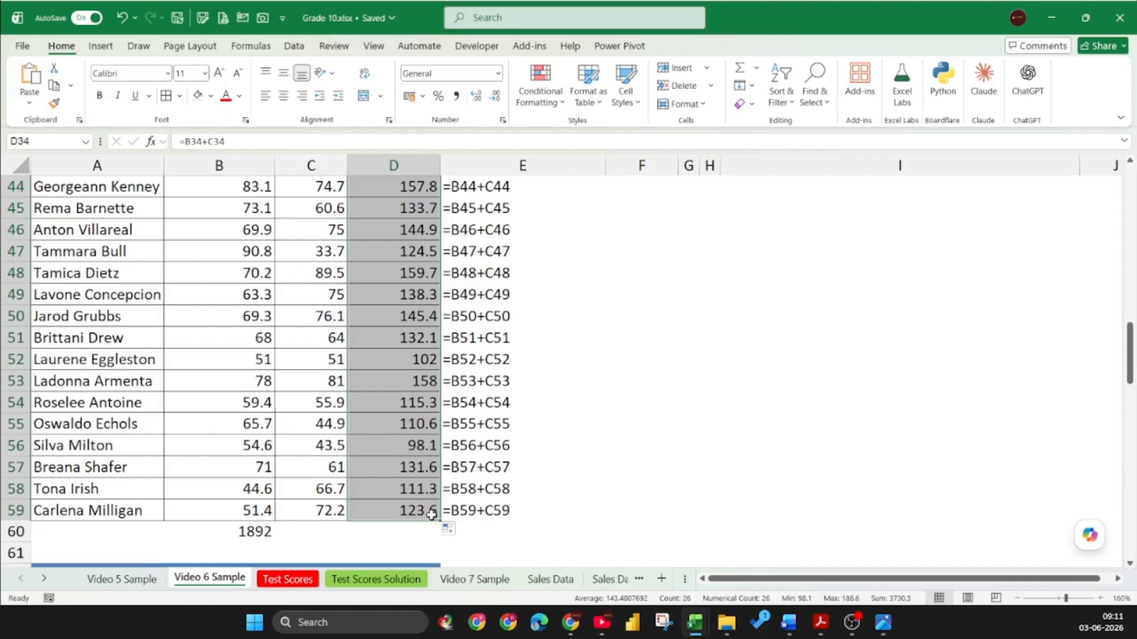
{"action": "scroll", "coordinate": [432, 514], "scroll_direction": "up", "scroll_amount": 6}
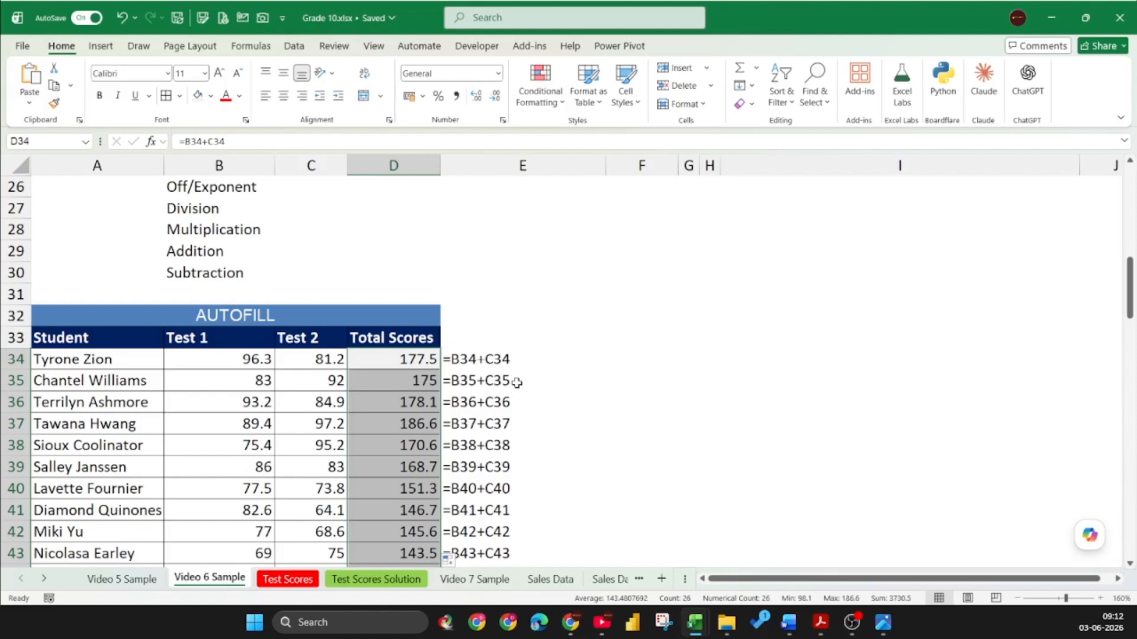
{"action": "left_click_drag", "start_coordinate": [517, 357], "coordinate": [586, 357]}
{"action": "left_click_drag", "start_coordinate": [517, 381], "coordinate": [573, 379]}
{"action": "left_click_drag", "start_coordinate": [517, 404], "coordinate": [583, 404]}
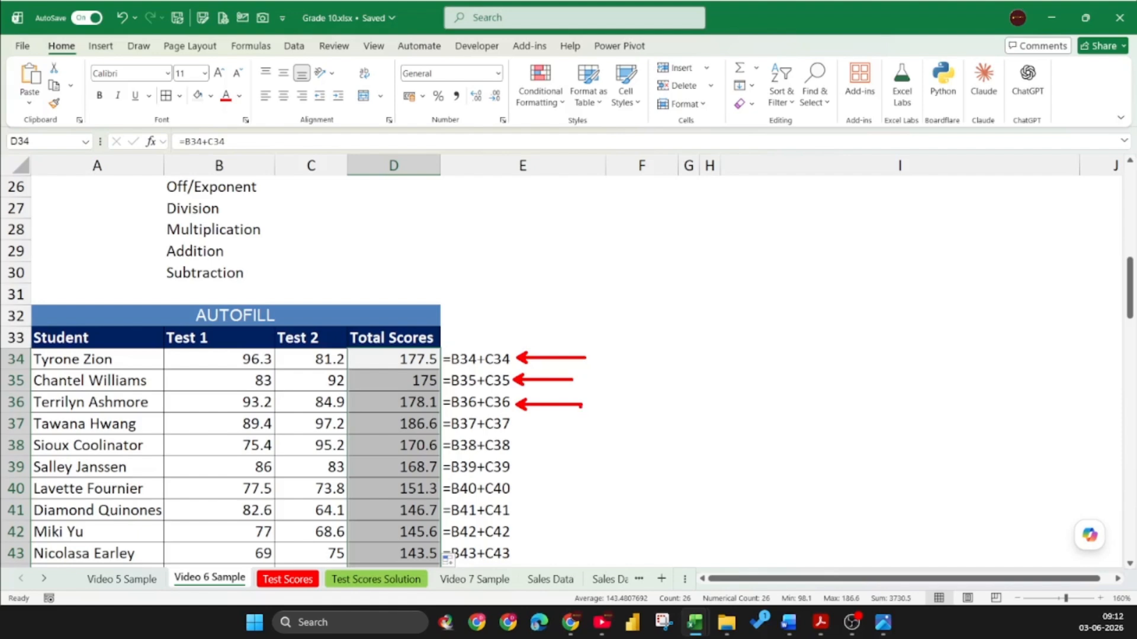
Autofill the Test 1 total formula from B60 across to C60, and check the cell references in both formulas
{"action": "scroll", "coordinate": [408, 440], "scroll_direction": "down", "scroll_amount": 9}
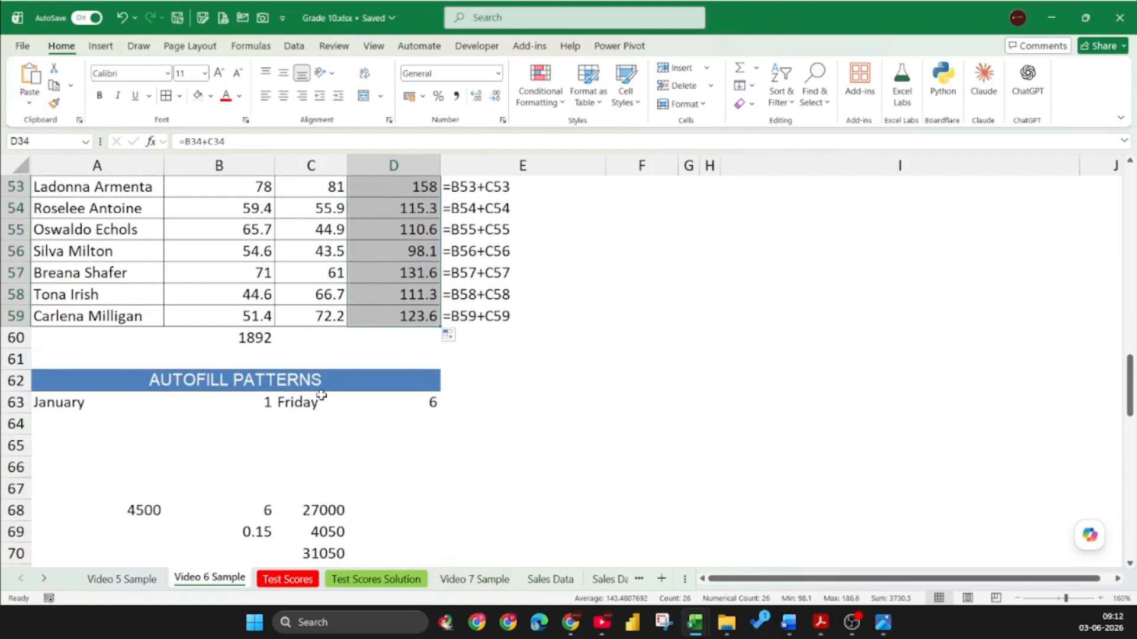
{"action": "left_click", "coordinate": [238, 330]}
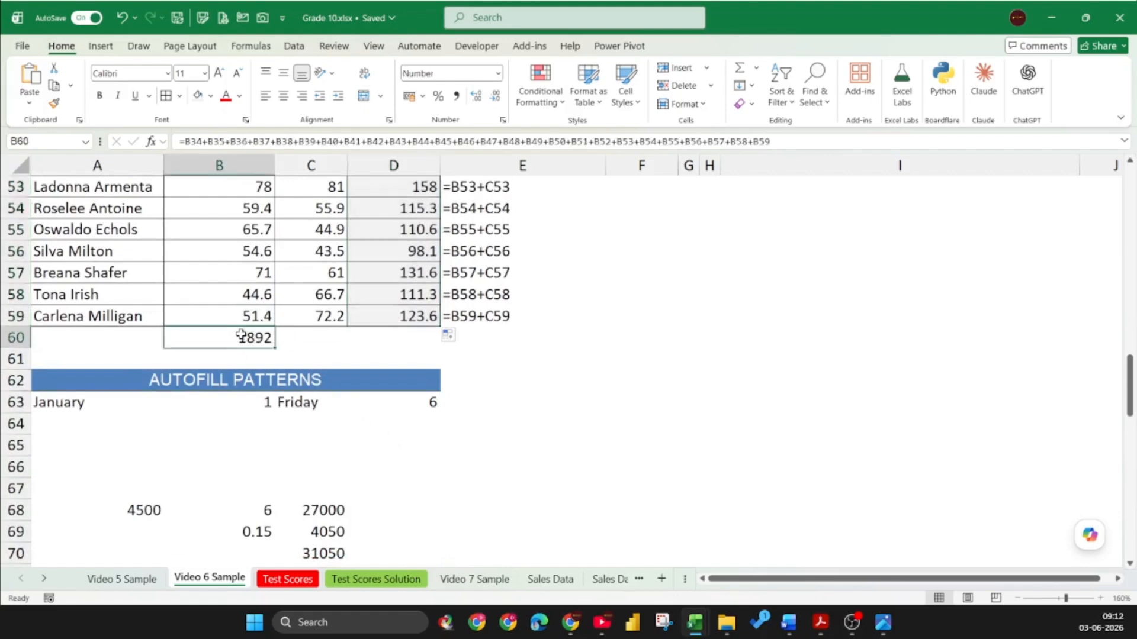
{"action": "left_click_drag", "start_coordinate": [271, 349], "coordinate": [354, 347]}
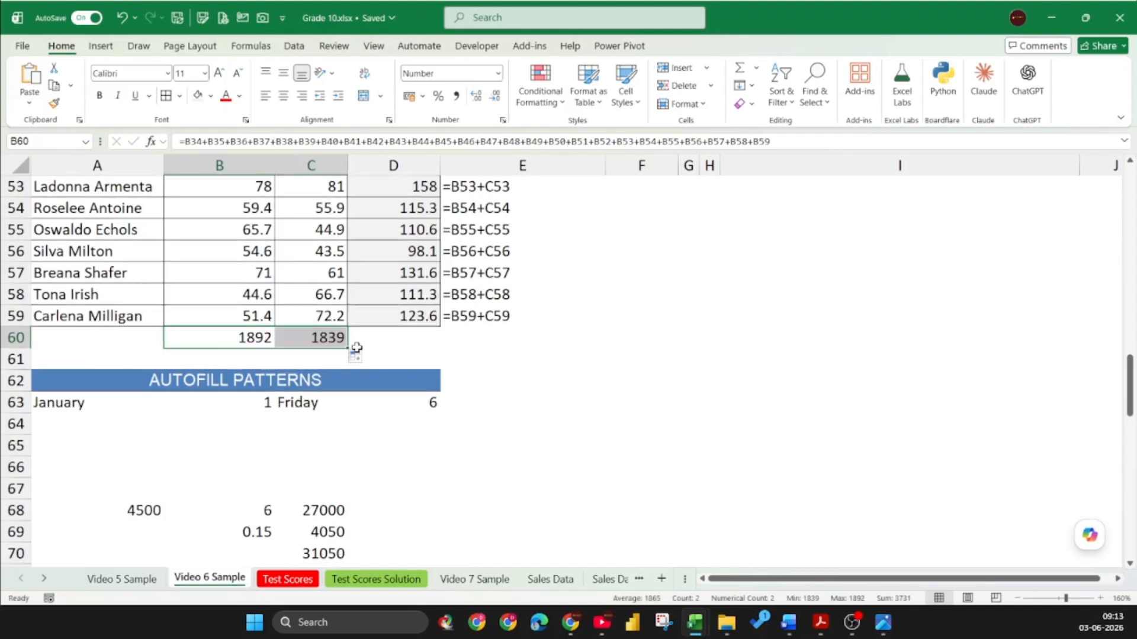
{"action": "double_click", "coordinate": [336, 338]}
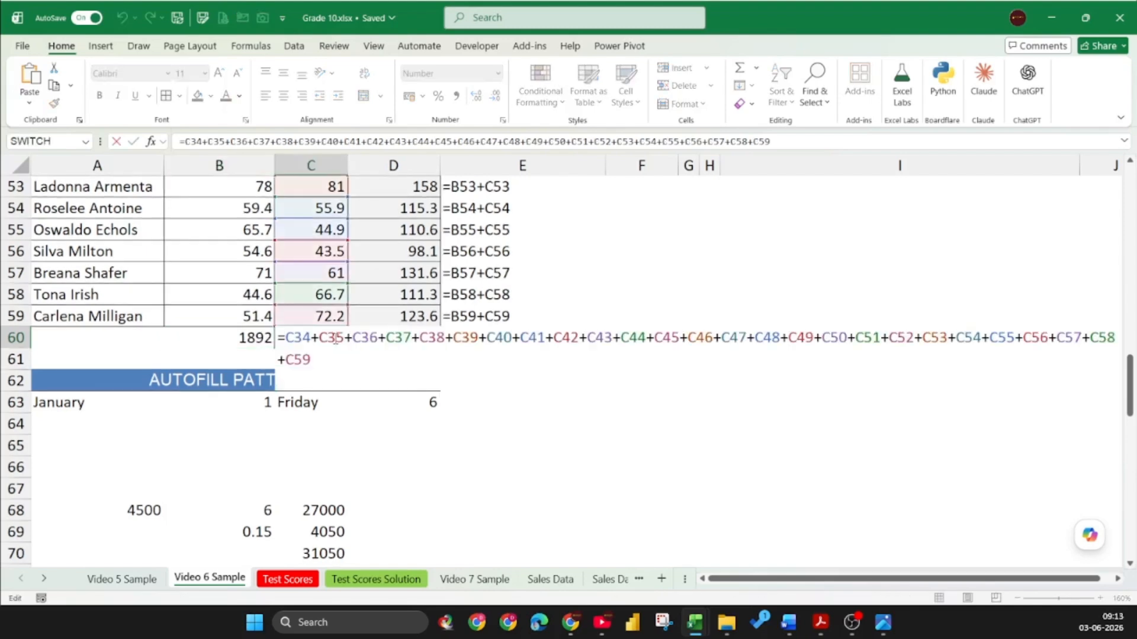
{"action": "key", "text": "Return"}
{"action": "double_click", "coordinate": [247, 337]}
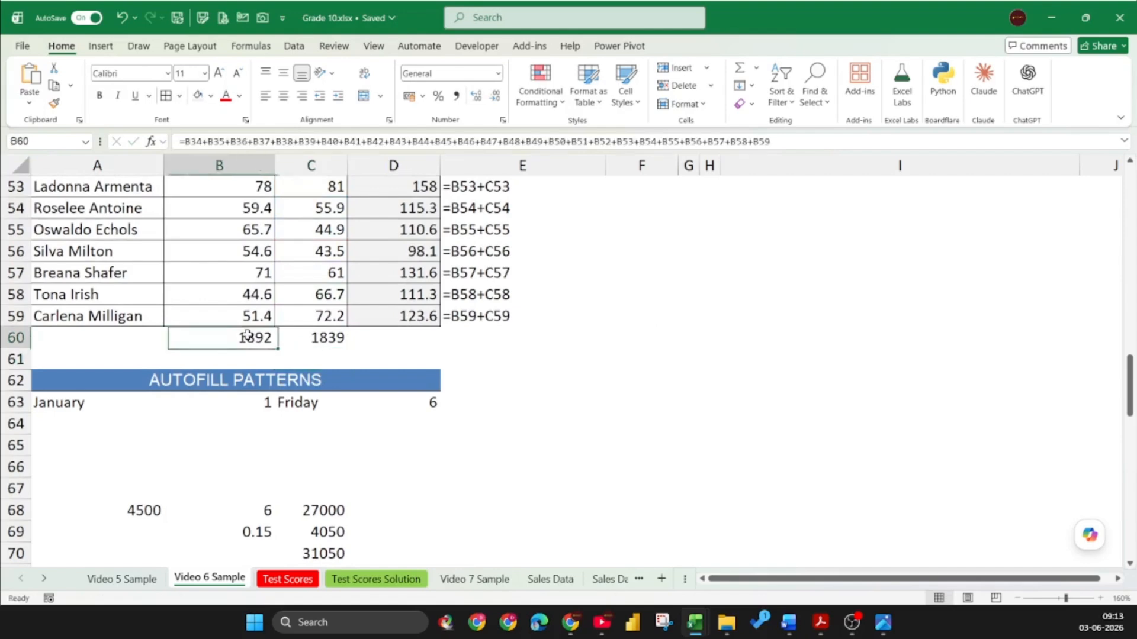
{"action": "key", "text": "Return"}
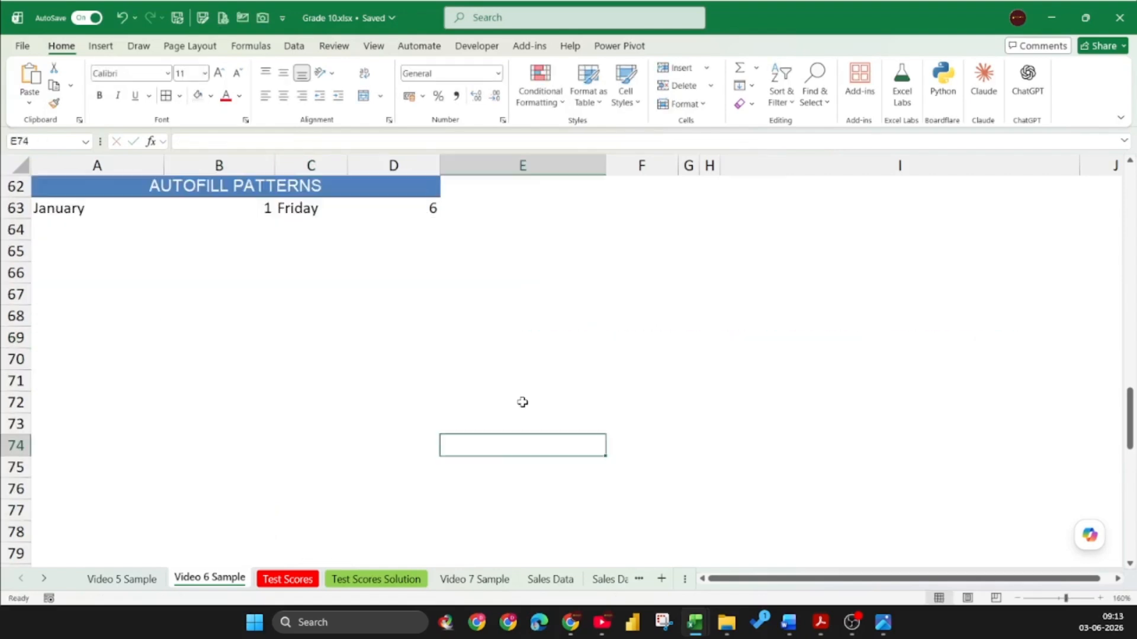
Autofill the month names from January in A63 down to October in A72 under AUTOFILL PATTERNS
{"action": "left_click", "coordinate": [149, 218]}
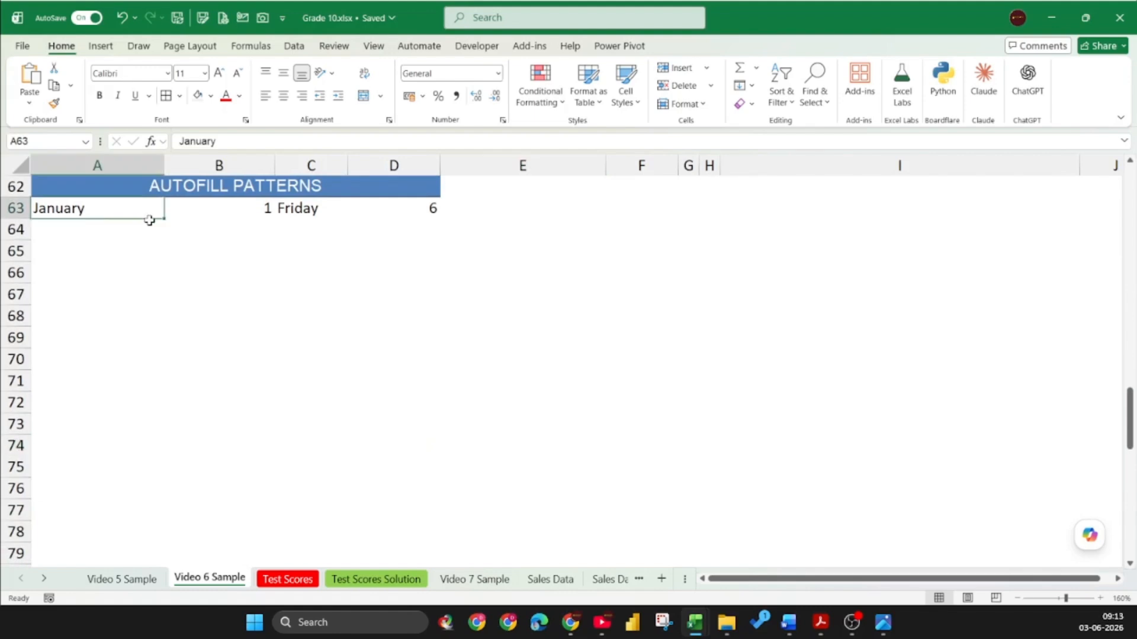
{"action": "left_click_drag", "start_coordinate": [164, 218], "coordinate": [164, 404]}
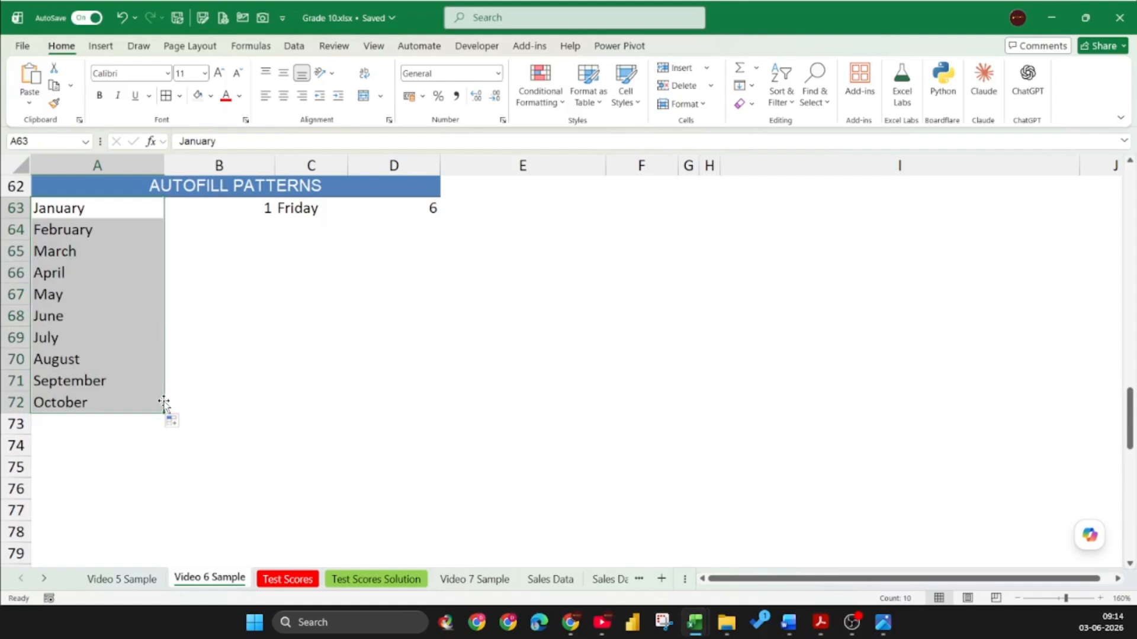
Enter 2 in cell B64 and autofill the number series from B63:B64 down to 10 in B72
{"action": "key", "text": "Right"}
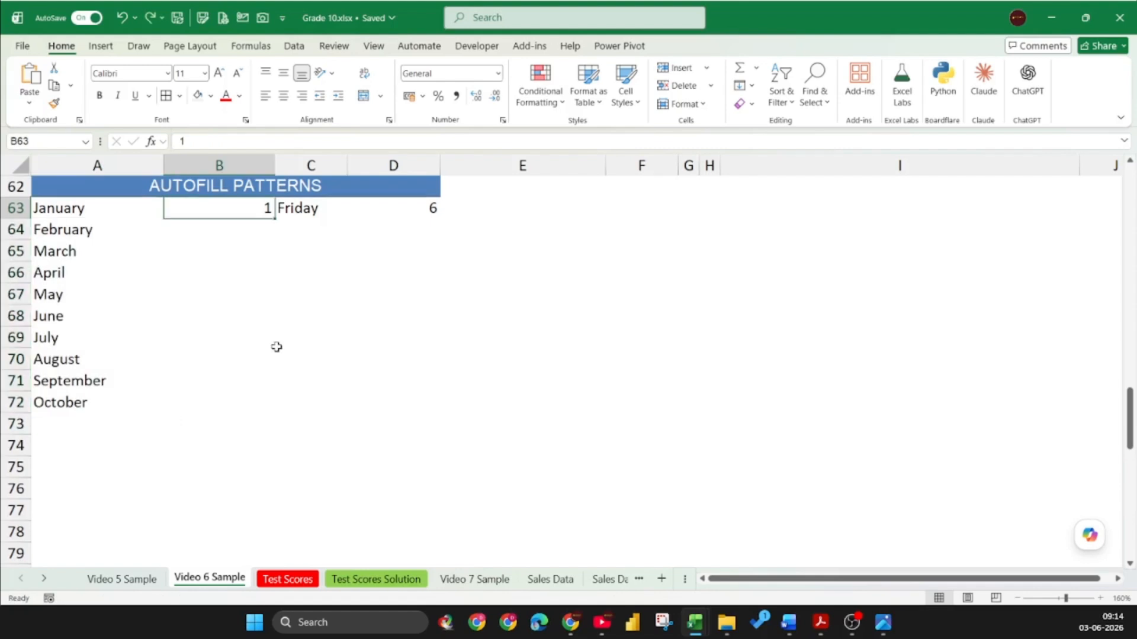
{"action": "left_click", "coordinate": [238, 225]}
{"action": "type", "text": "2"}
{"action": "key", "text": "Return"}
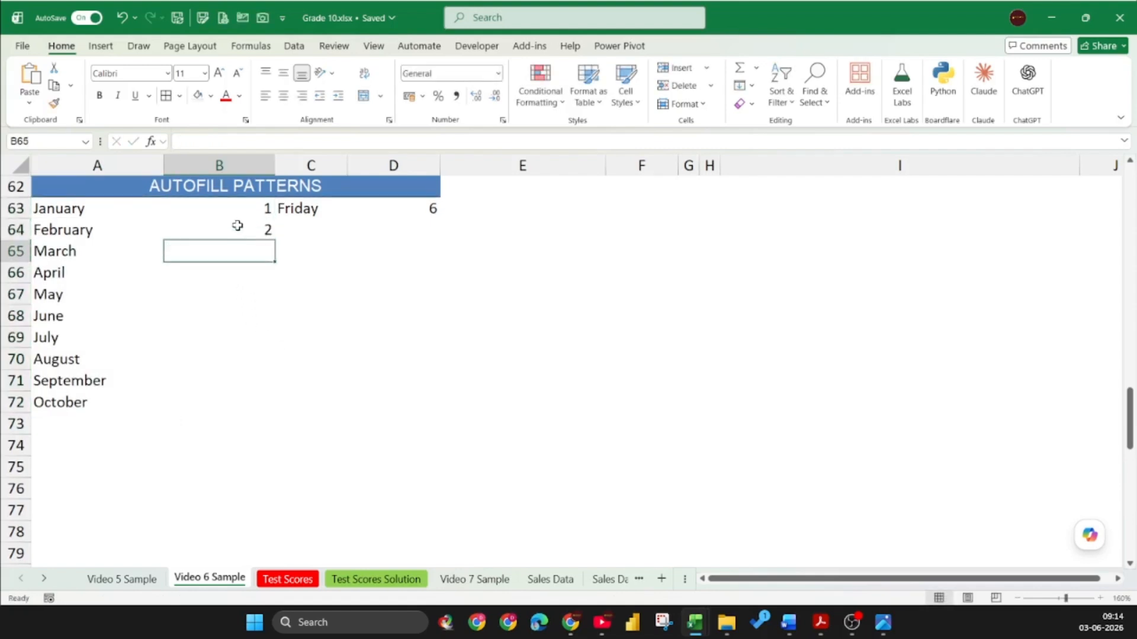
{"action": "left_click_drag", "start_coordinate": [256, 208], "coordinate": [254, 415]}
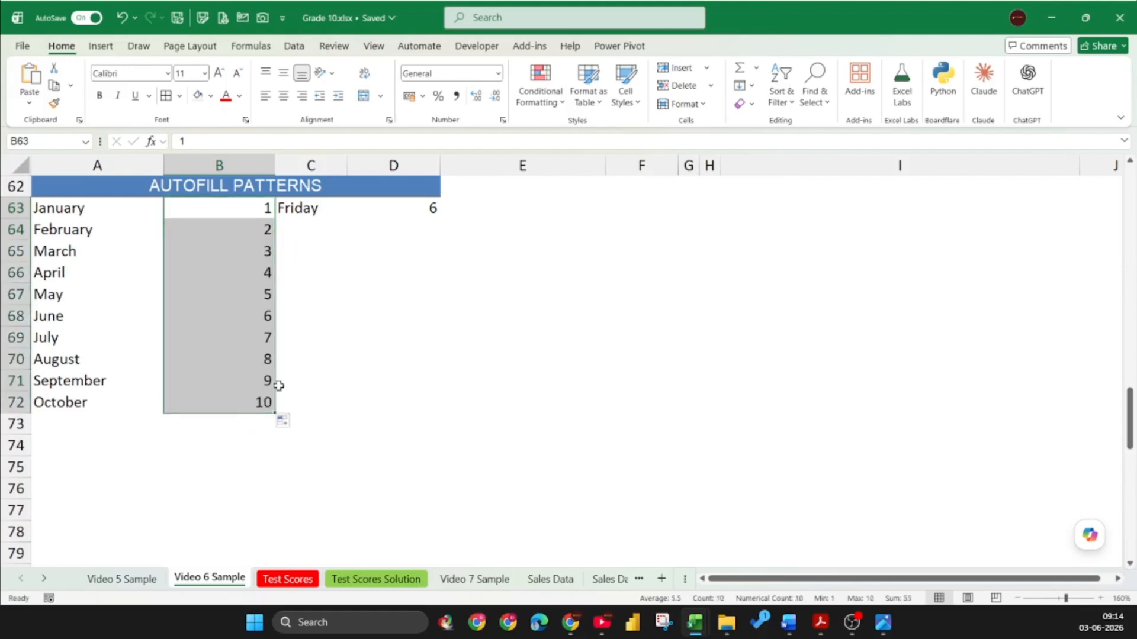
Autofill the weekday names from Friday in C63 down to Sunday in C72
{"action": "left_click", "coordinate": [331, 213]}
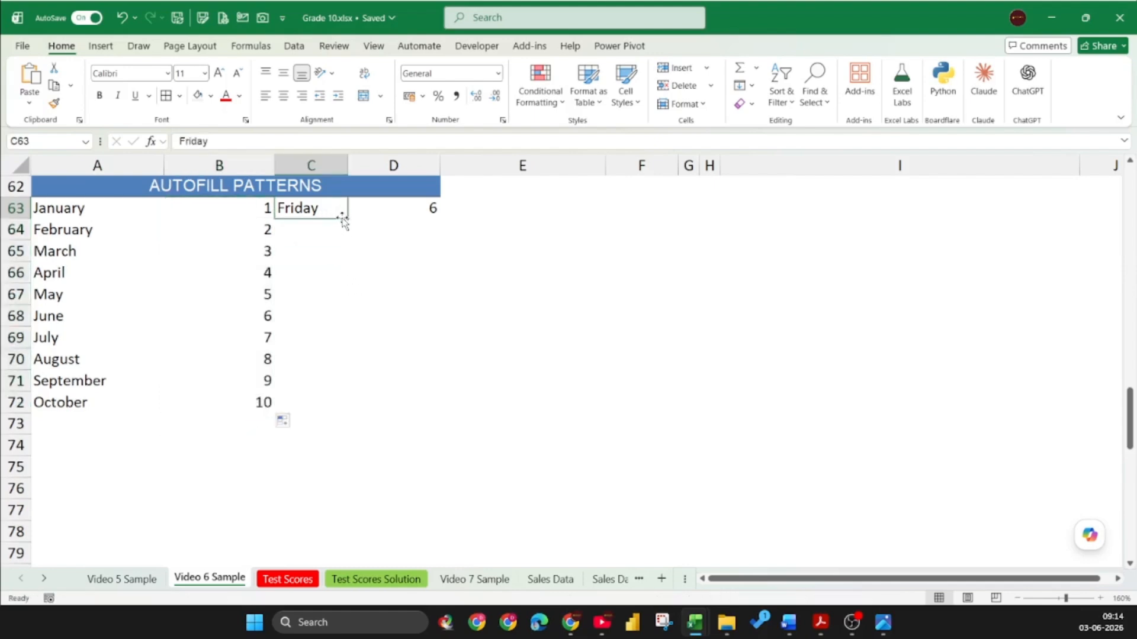
{"action": "left_click_drag", "start_coordinate": [348, 219], "coordinate": [345, 407]}
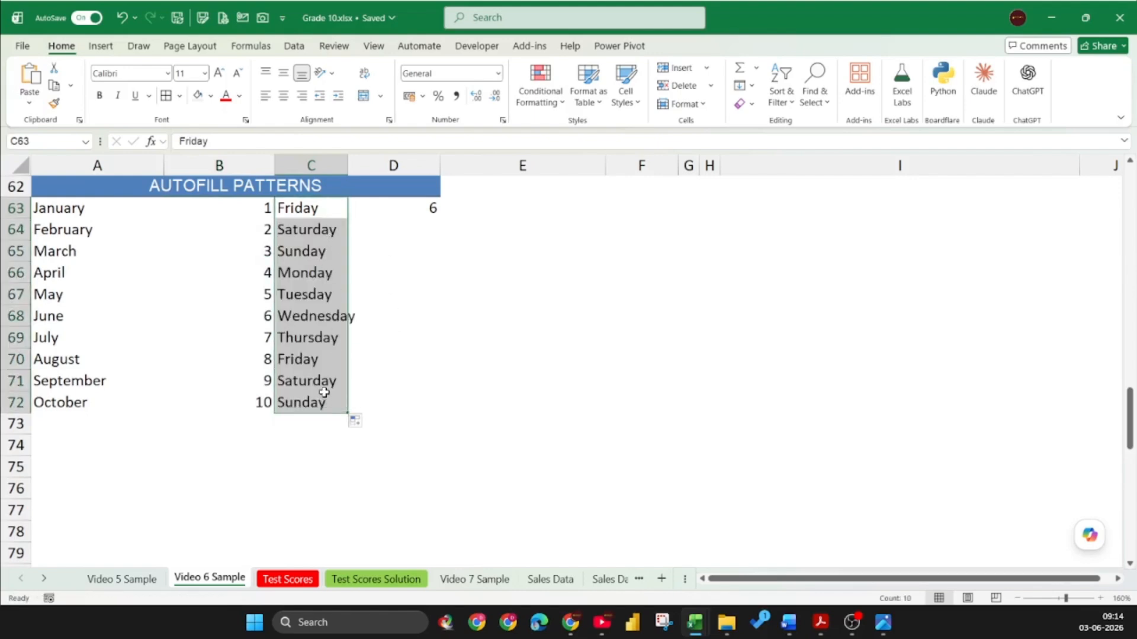
Enter 12 in cell D64 and autofill the number series from D63:D64 down to D72
{"action": "left_click", "coordinate": [421, 208]}
{"action": "left_click", "coordinate": [430, 222]}
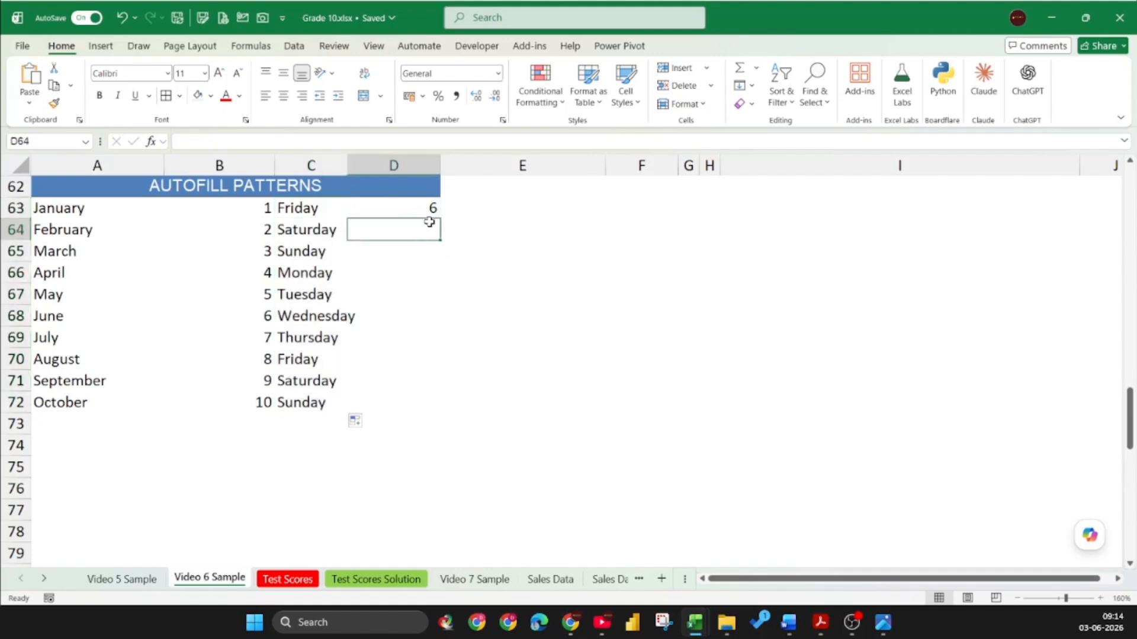
{"action": "type", "text": "12"}
{"action": "left_click", "coordinate": [446, 302]}
{"action": "left_click", "coordinate": [431, 210]}
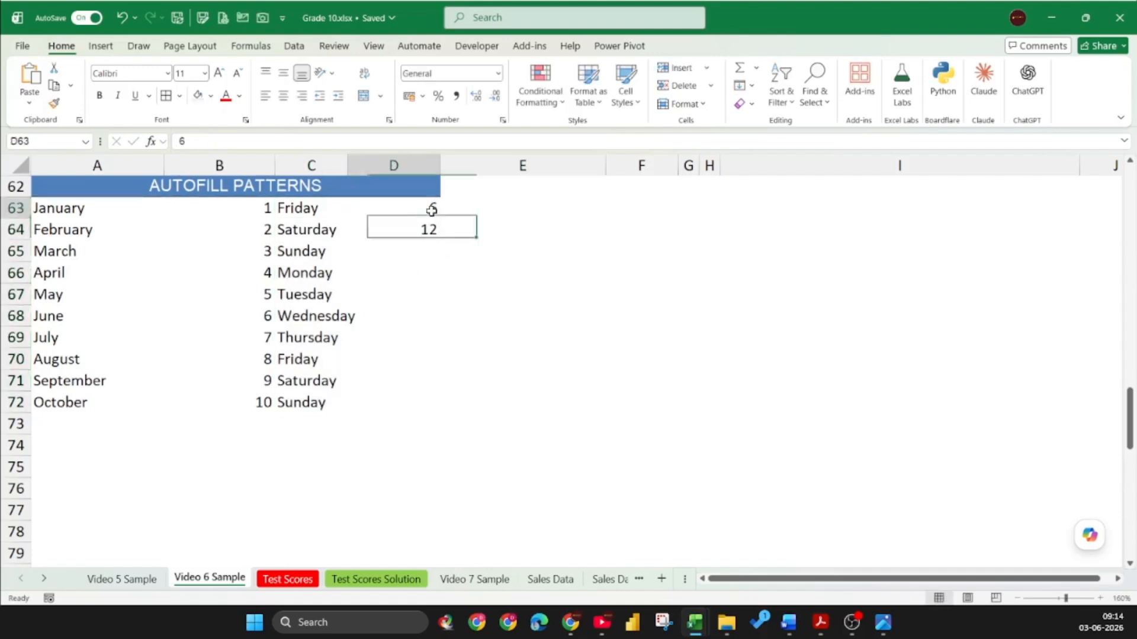
{"action": "left_click_drag", "start_coordinate": [432, 210], "coordinate": [445, 410]}
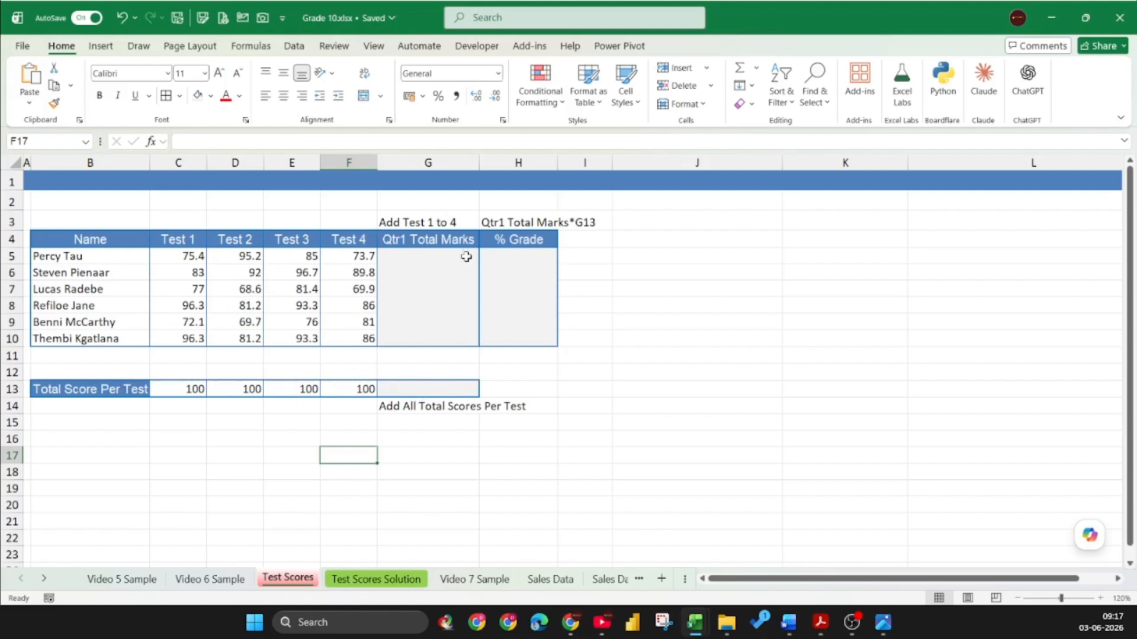
On the Test Scores sheet, enter =C5+D5+E5+F5 in G5 under Qtr1 Total Marks and autofill it down to G10
{"action": "left_click", "coordinate": [415, 258]}
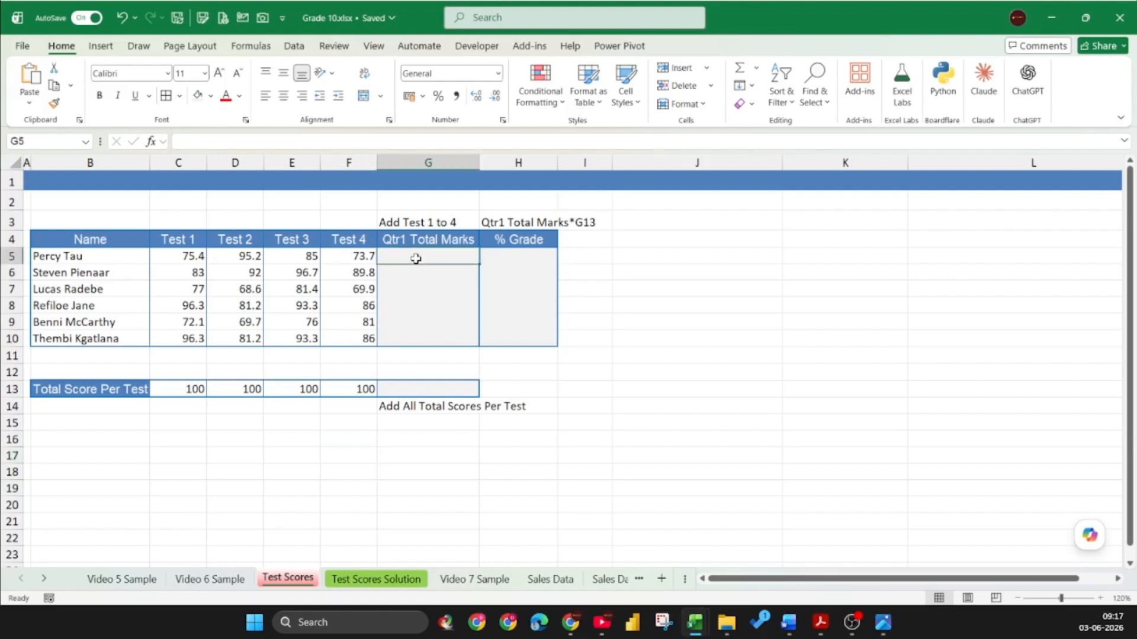
{"action": "type", "text": "="}
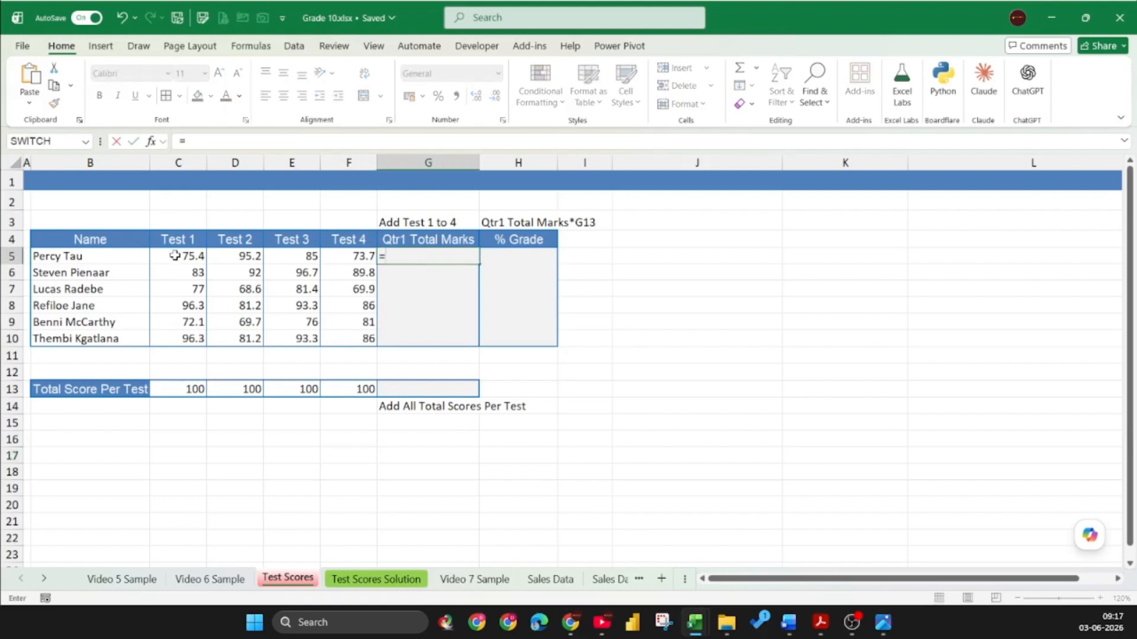
{"action": "left_click", "coordinate": [175, 256]}
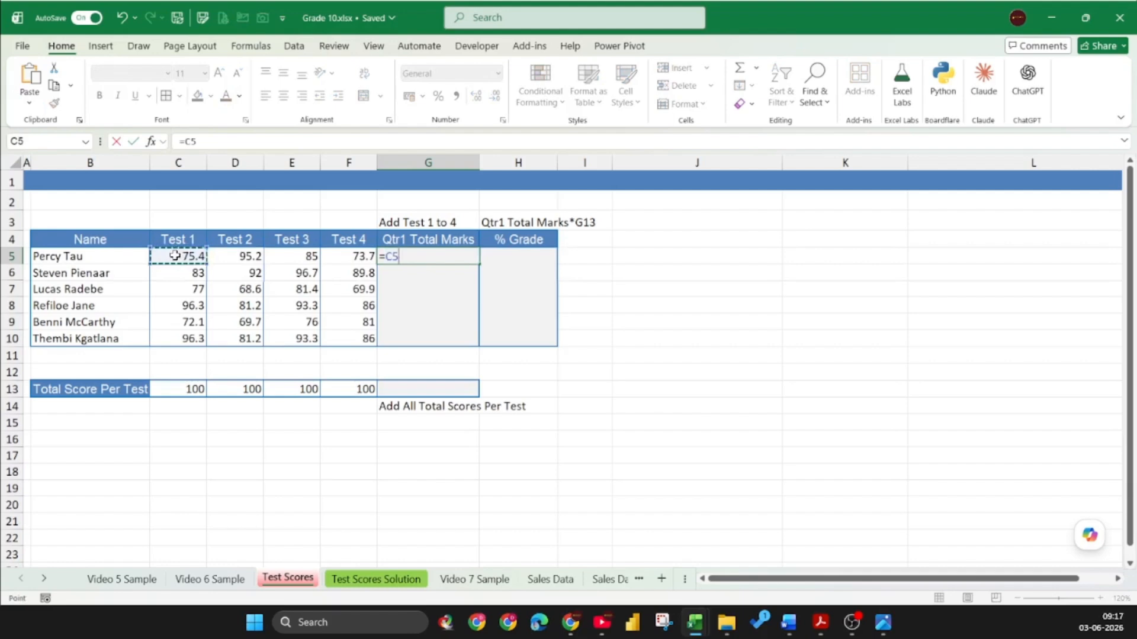
{"action": "type", "text": "+"}
{"action": "left_click", "coordinate": [239, 255]}
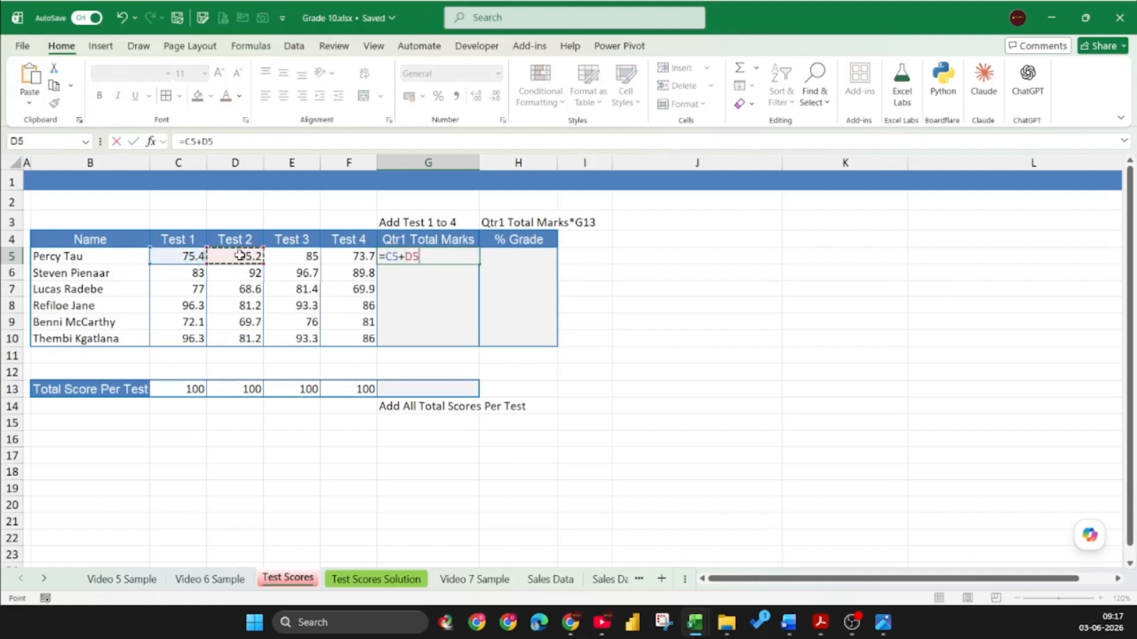
{"action": "type", "text": "+"}
{"action": "left_click", "coordinate": [291, 256]}
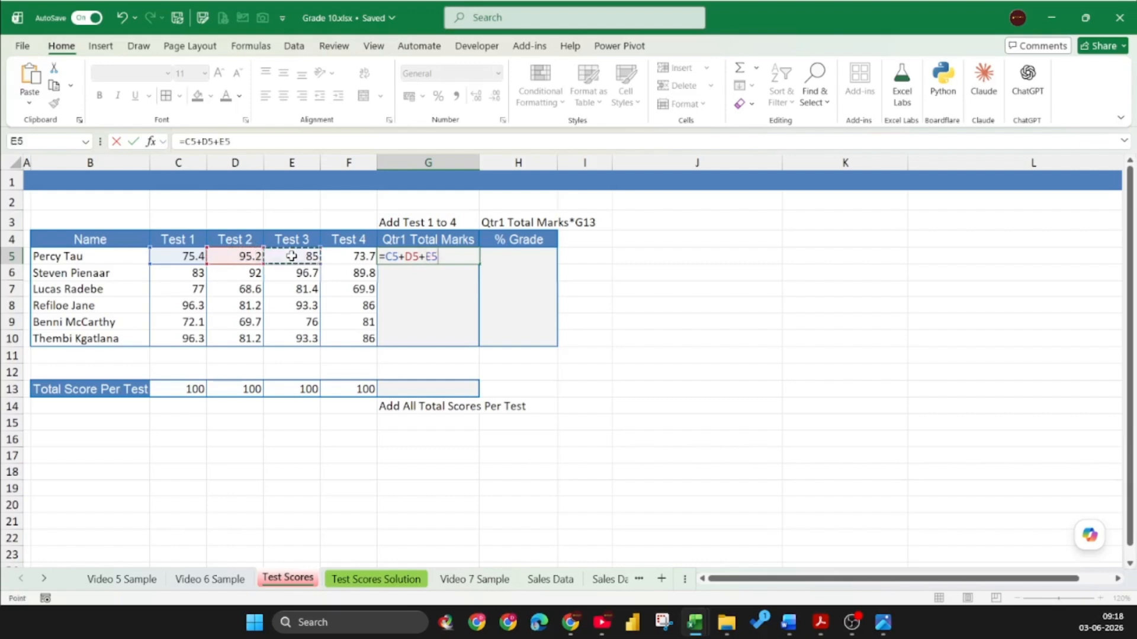
{"action": "type", "text": "+"}
{"action": "left_click", "coordinate": [338, 258]}
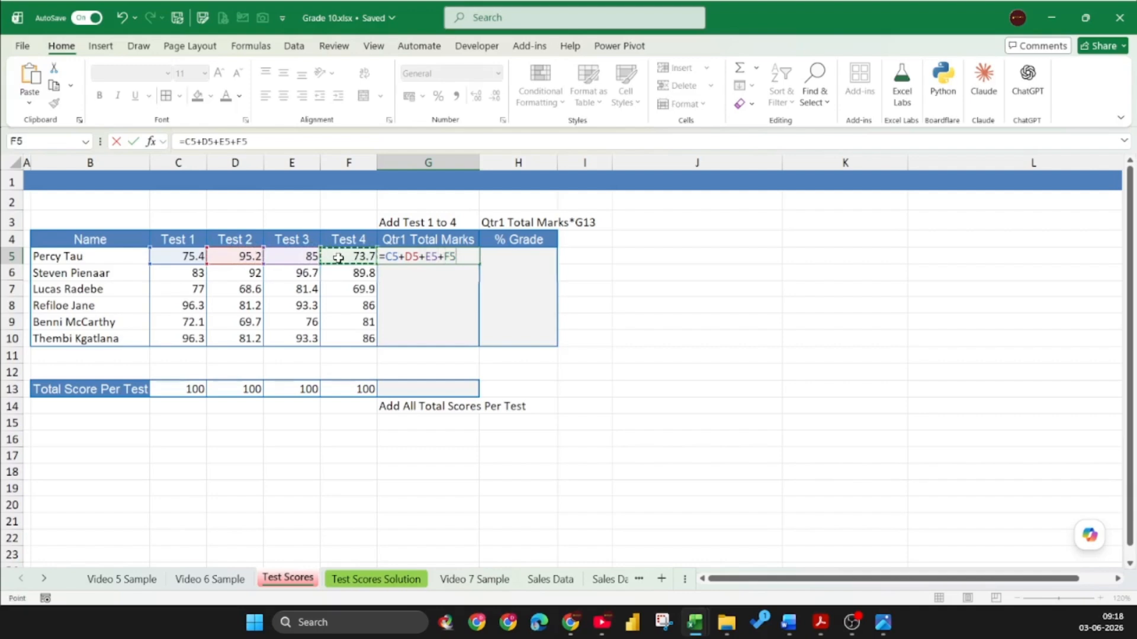
{"action": "key", "text": "Return"}
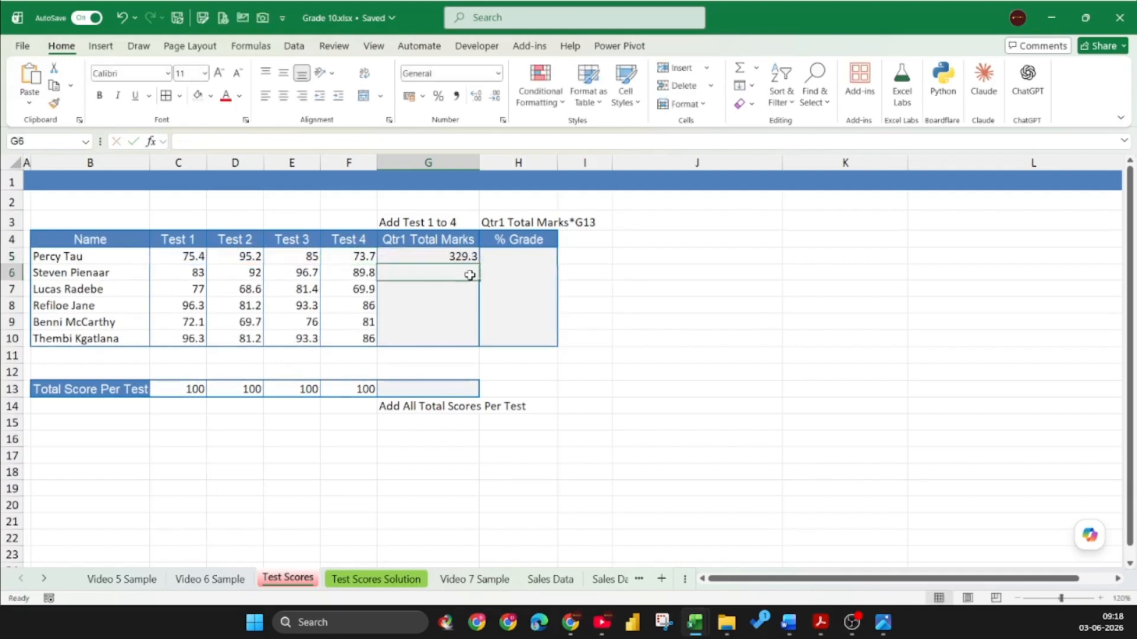
{"action": "left_click", "coordinate": [473, 257]}
{"action": "left_click_drag", "start_coordinate": [477, 262], "coordinate": [476, 342]}
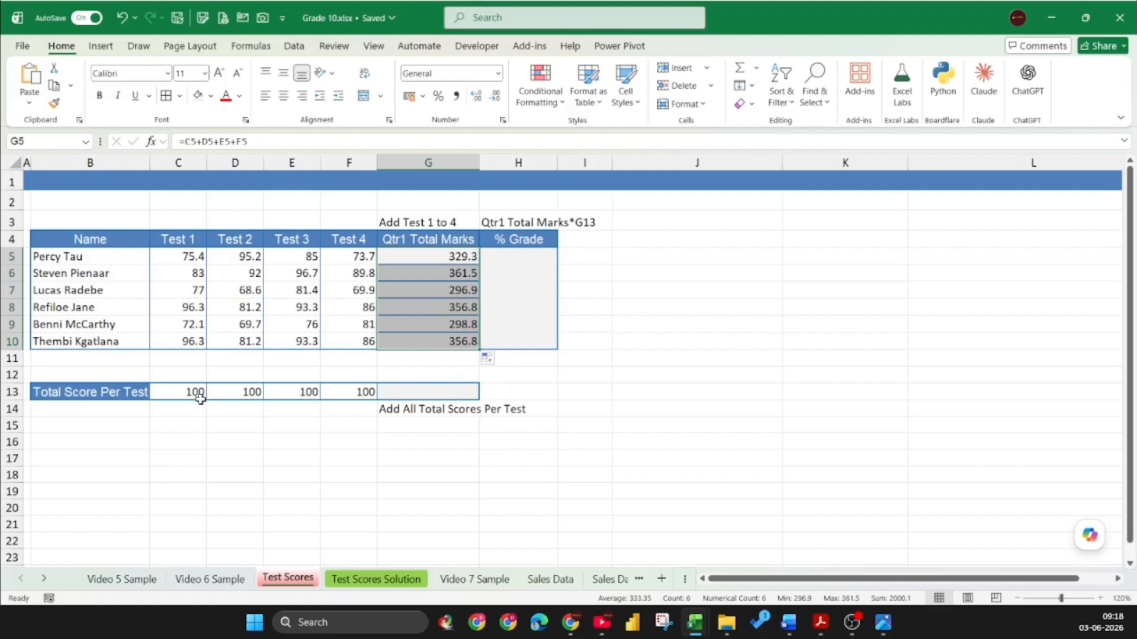
Add all the total scores per test in G13 with the formula =C13+D13+E13+F13
{"action": "left_click", "coordinate": [416, 395]}
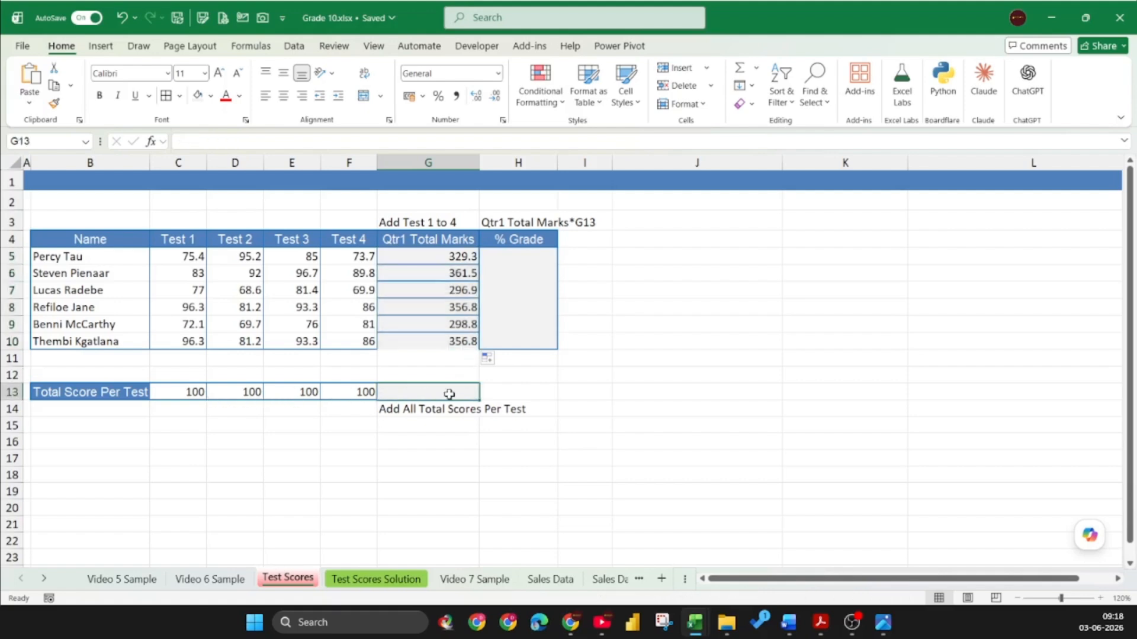
{"action": "type", "text": "="}
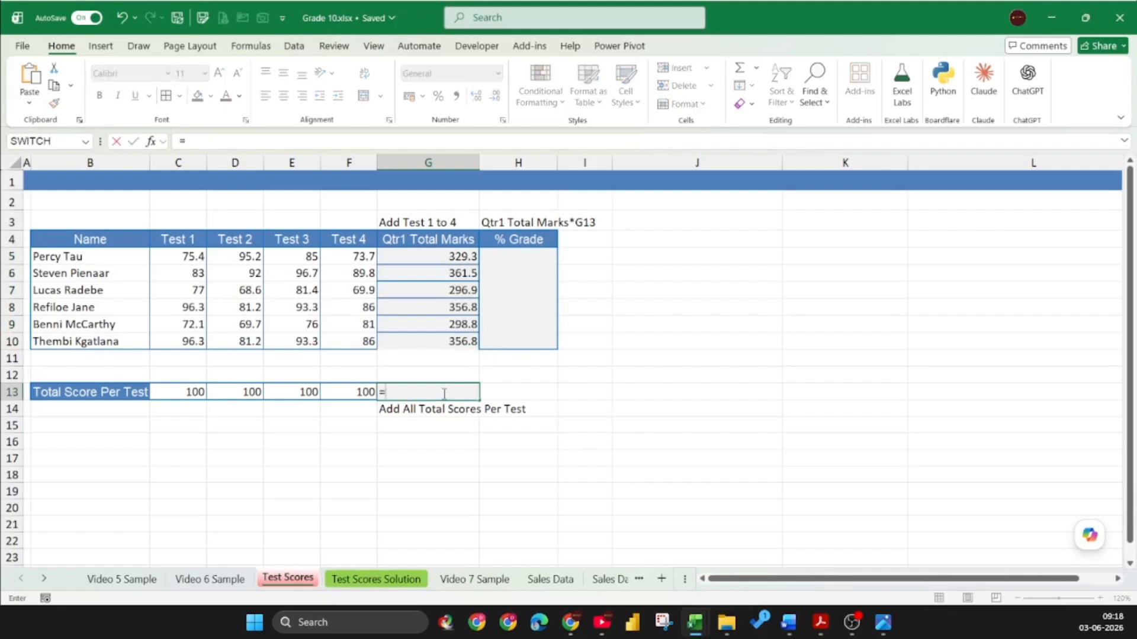
{"action": "left_click", "coordinate": [179, 392]}
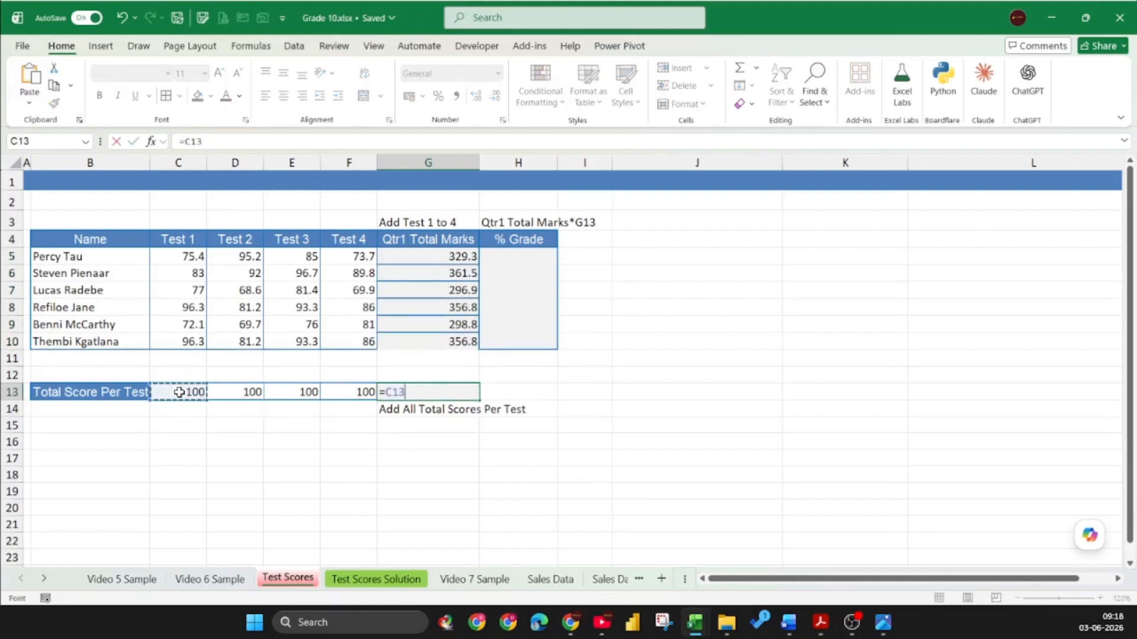
{"action": "type", "text": "+"}
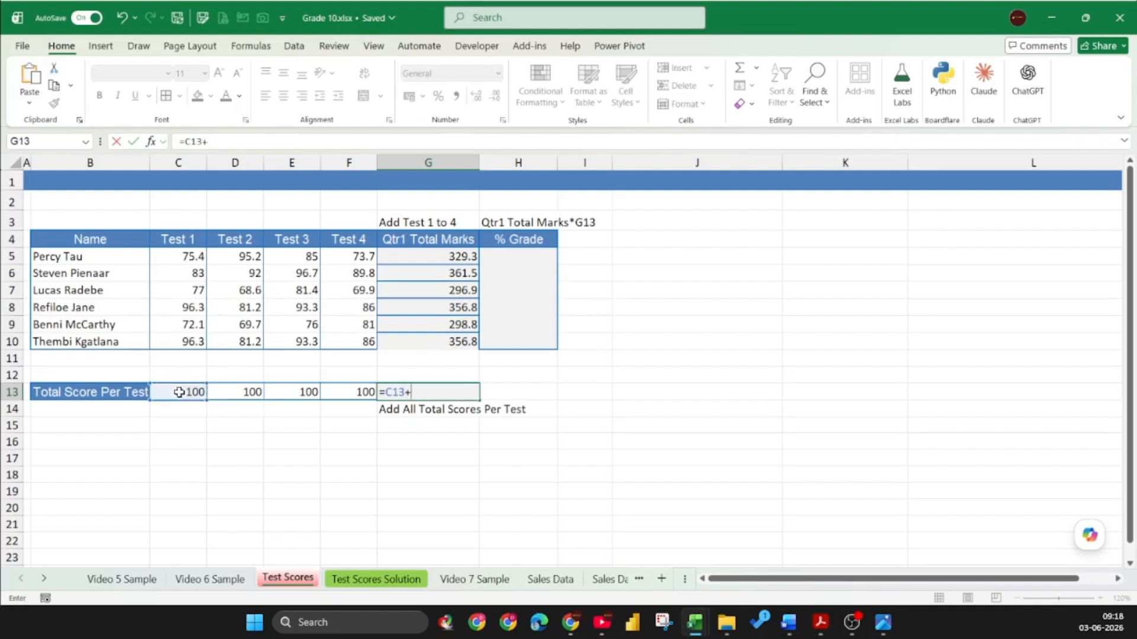
{"action": "left_click", "coordinate": [258, 391]}
{"action": "type", "text": "+"}
{"action": "left_click", "coordinate": [297, 391]}
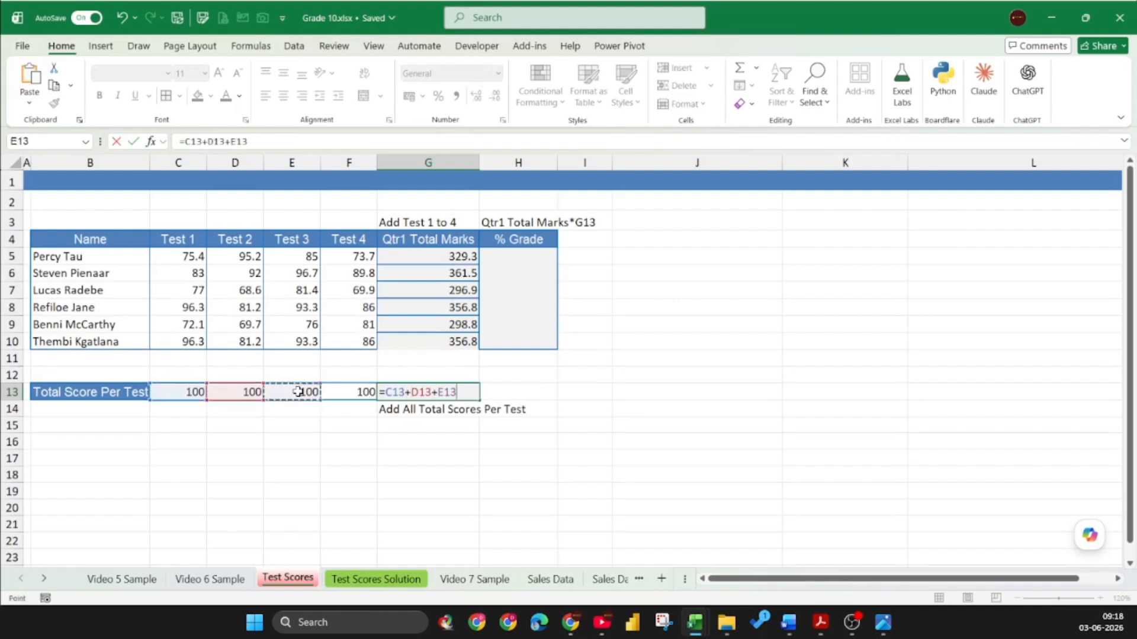
{"action": "type", "text": "+"}
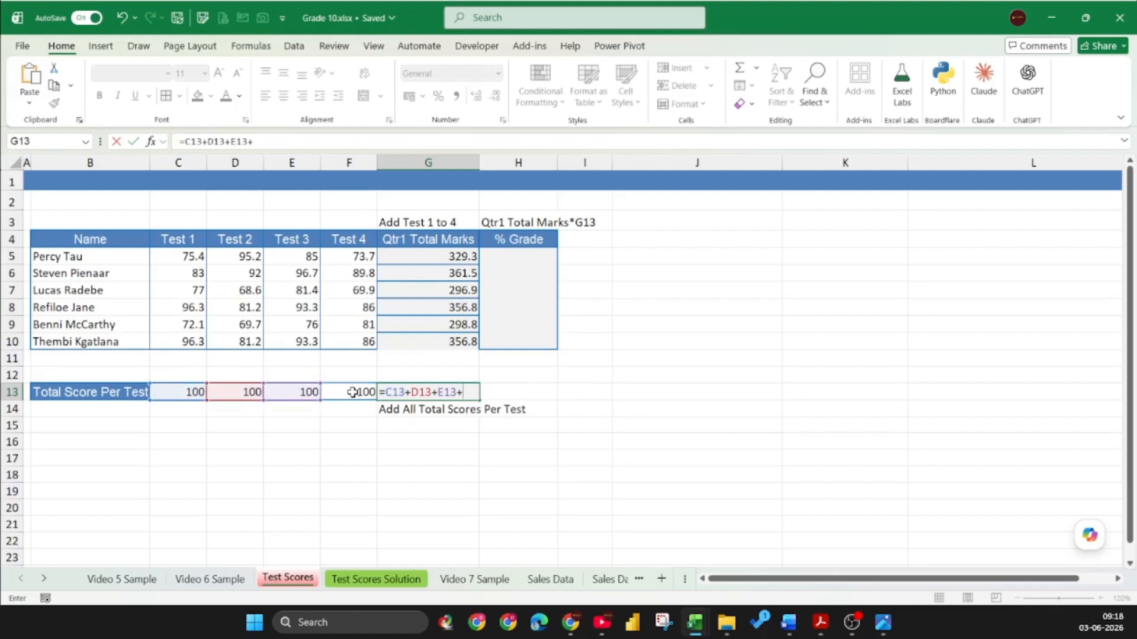
{"action": "left_click", "coordinate": [352, 392]}
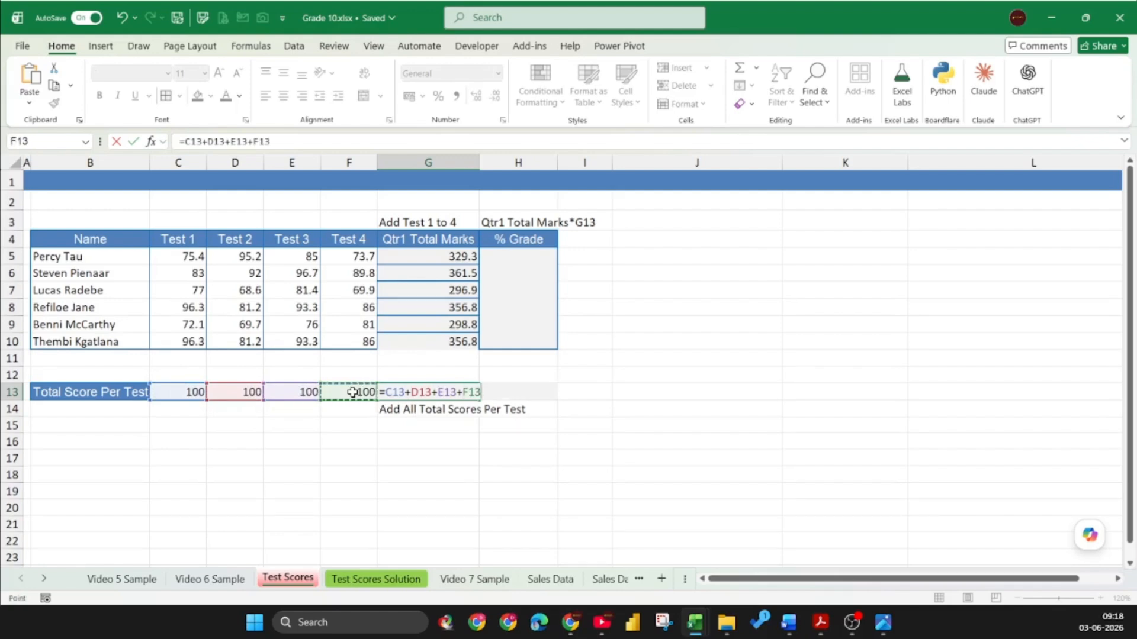
{"action": "key", "text": "Return"}
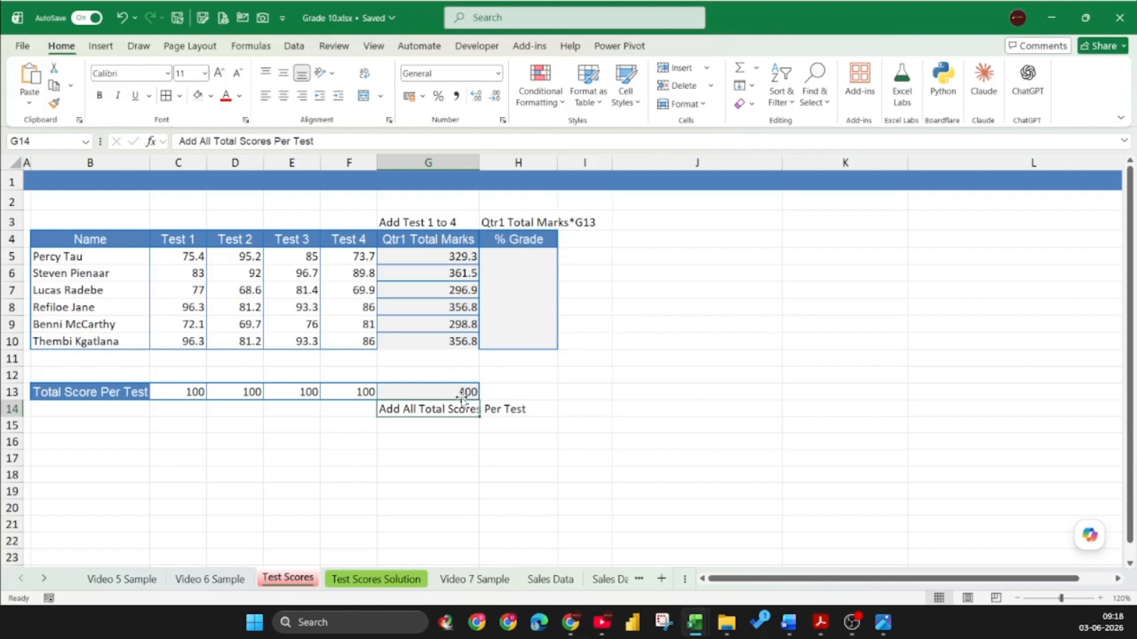
Enter the formula =G5/G13 in H5 to calculate the first student's % Grade
{"action": "left_click", "coordinate": [515, 258]}
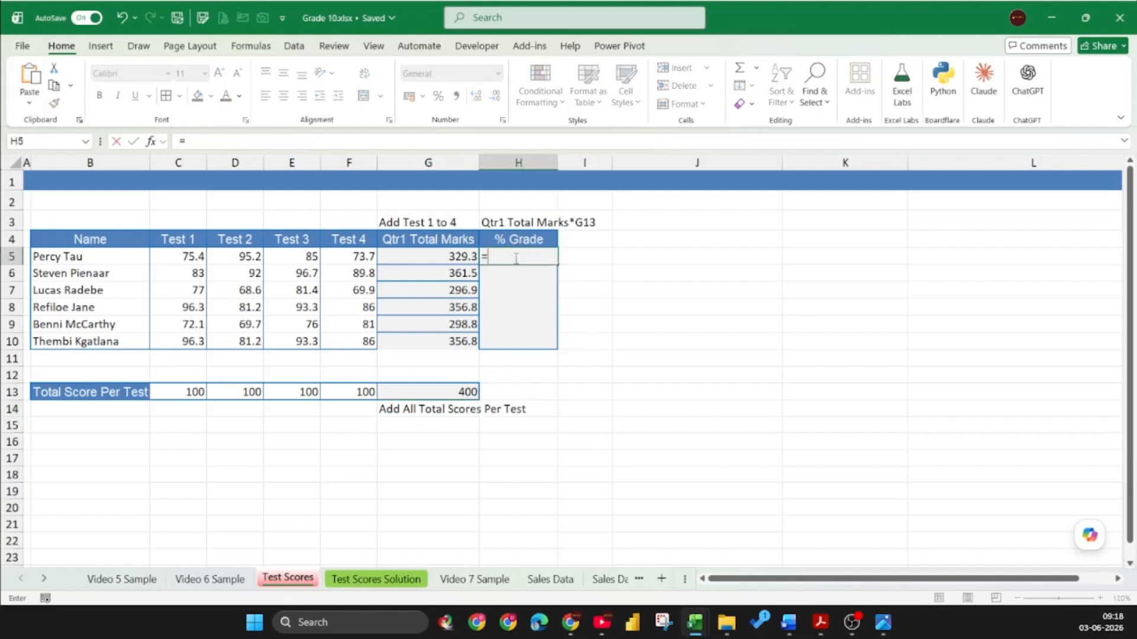
{"action": "type", "text": "="}
{"action": "left_click", "coordinate": [452, 257]}
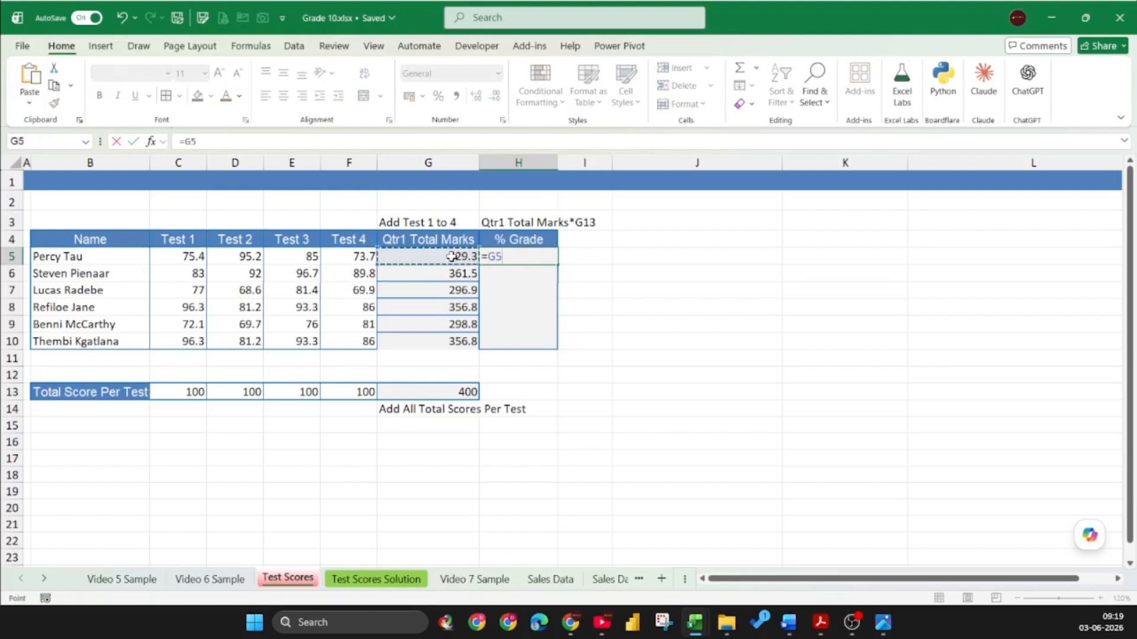
{"action": "type", "text": "/"}
{"action": "left_click", "coordinate": [462, 390]}
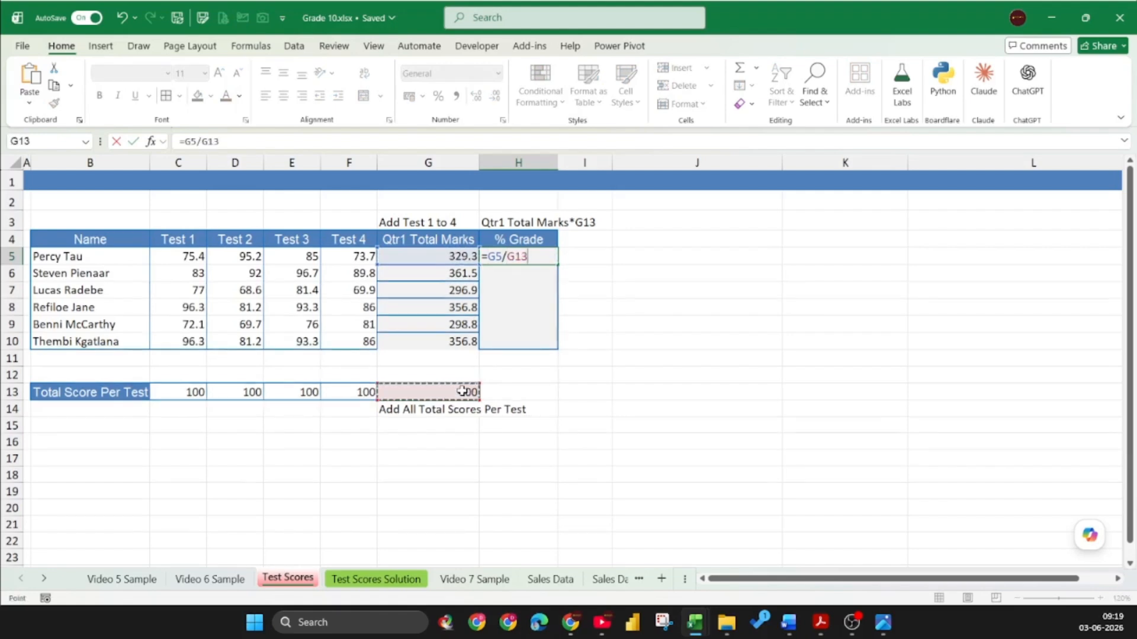
{"action": "key", "text": "Return"}
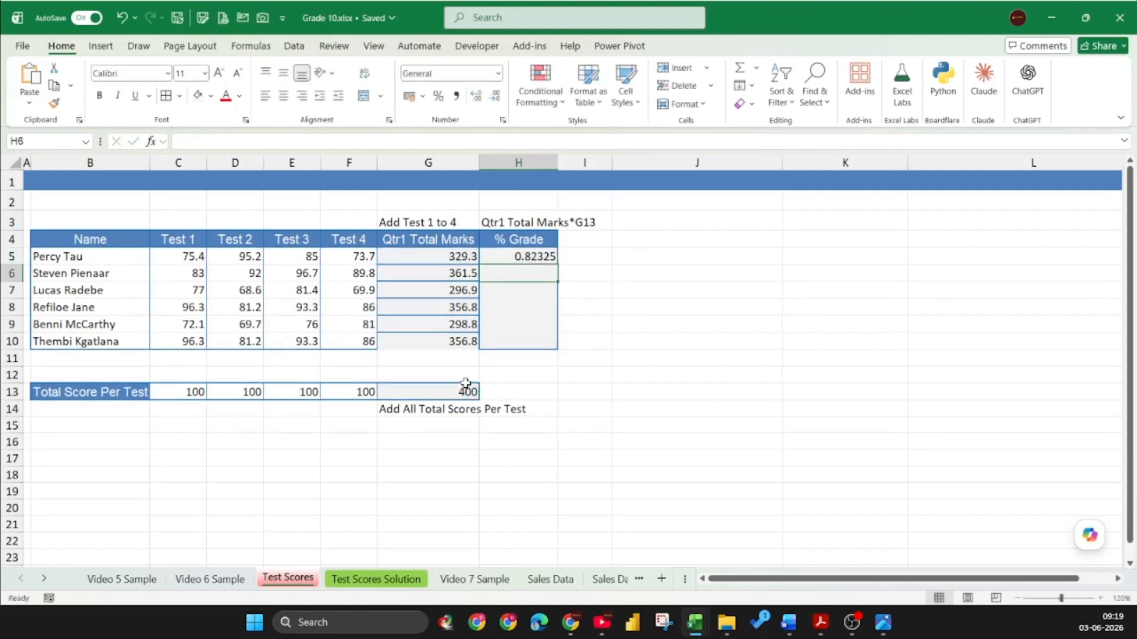
Format H5 as a percentage with two decimal places and autofill it down to H10
{"action": "left_click", "coordinate": [538, 257]}
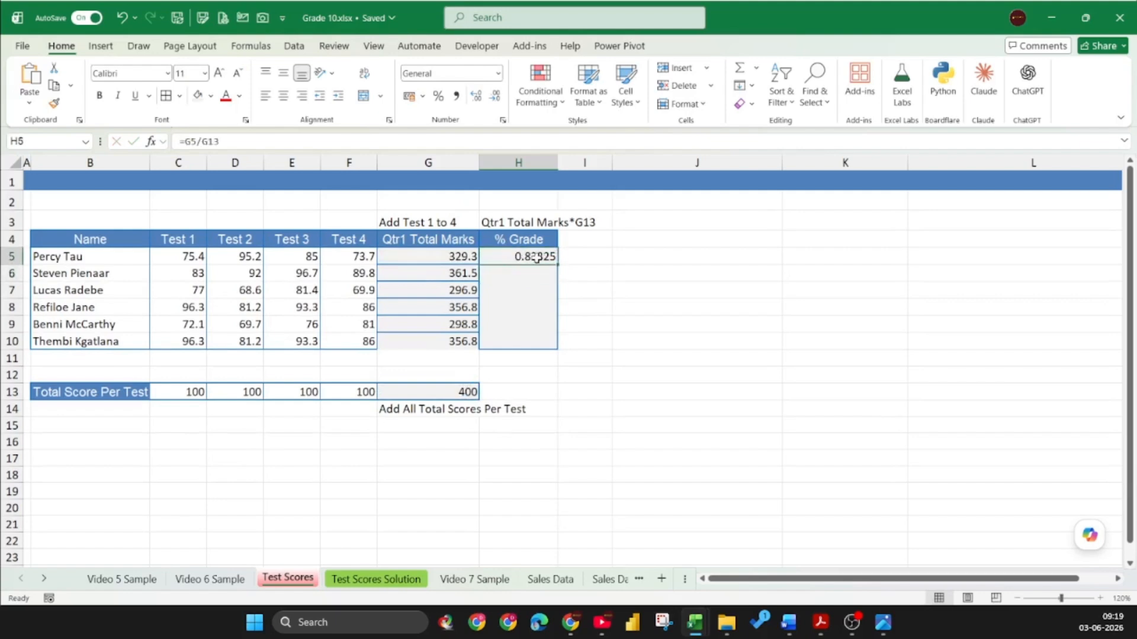
{"action": "left_click", "coordinate": [441, 100]}
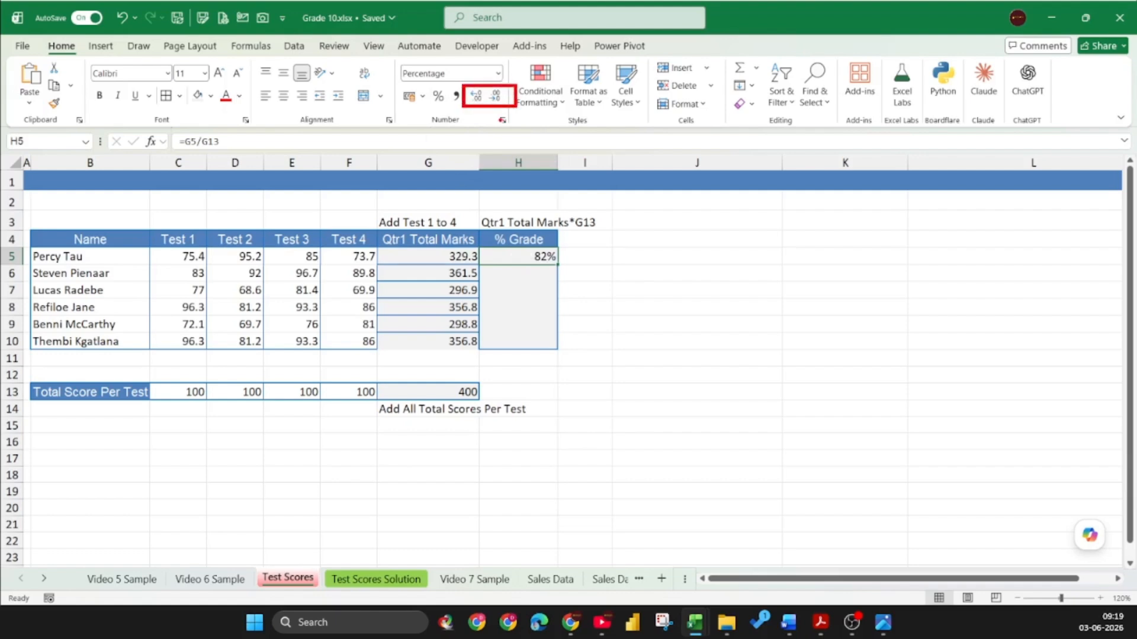
{"action": "left_click", "coordinate": [477, 97]}
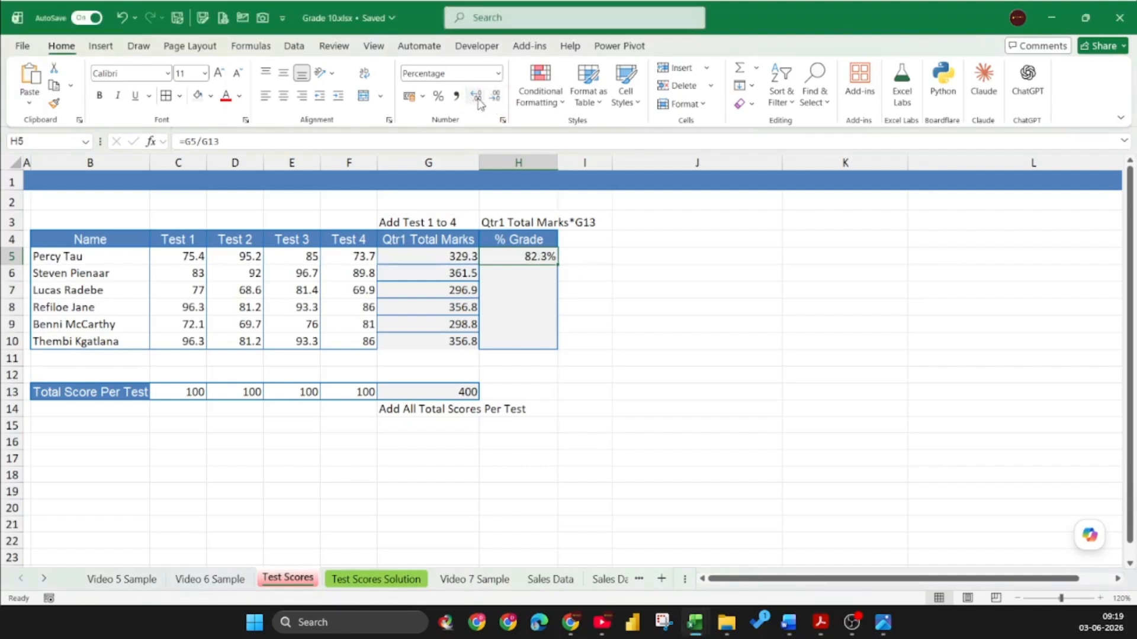
{"action": "left_click", "coordinate": [478, 98]}
{"action": "left_click_drag", "start_coordinate": [557, 264], "coordinate": [558, 352]}
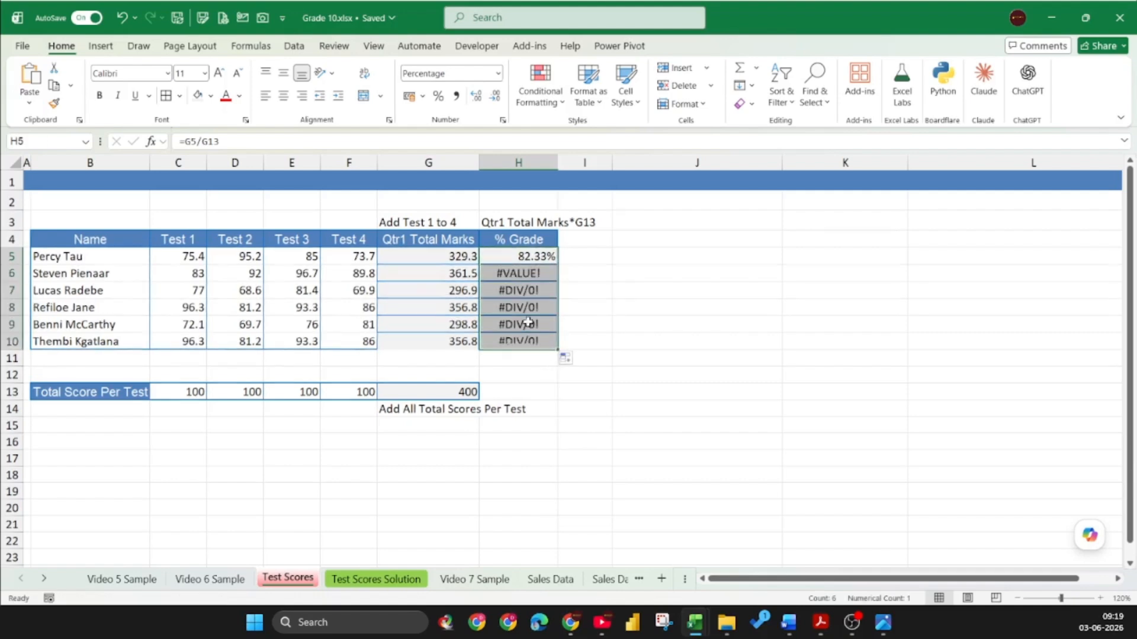
Check the cell references in the autofilled % Grade formulas in H6 and H7
{"action": "double_click", "coordinate": [520, 268]}
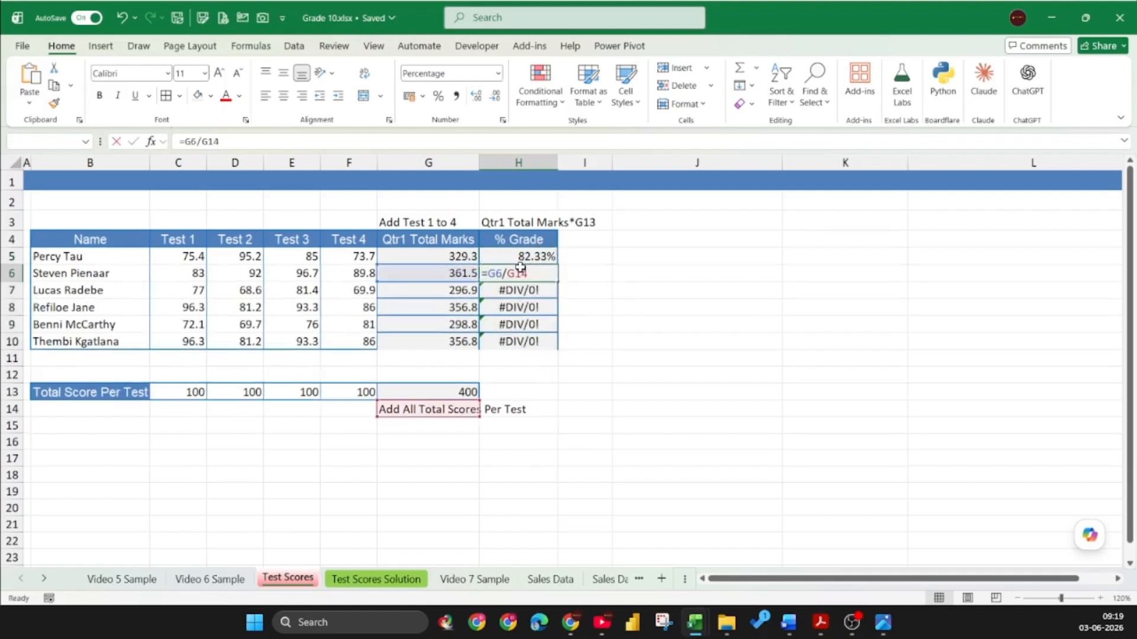
{"action": "key", "text": "Escape"}
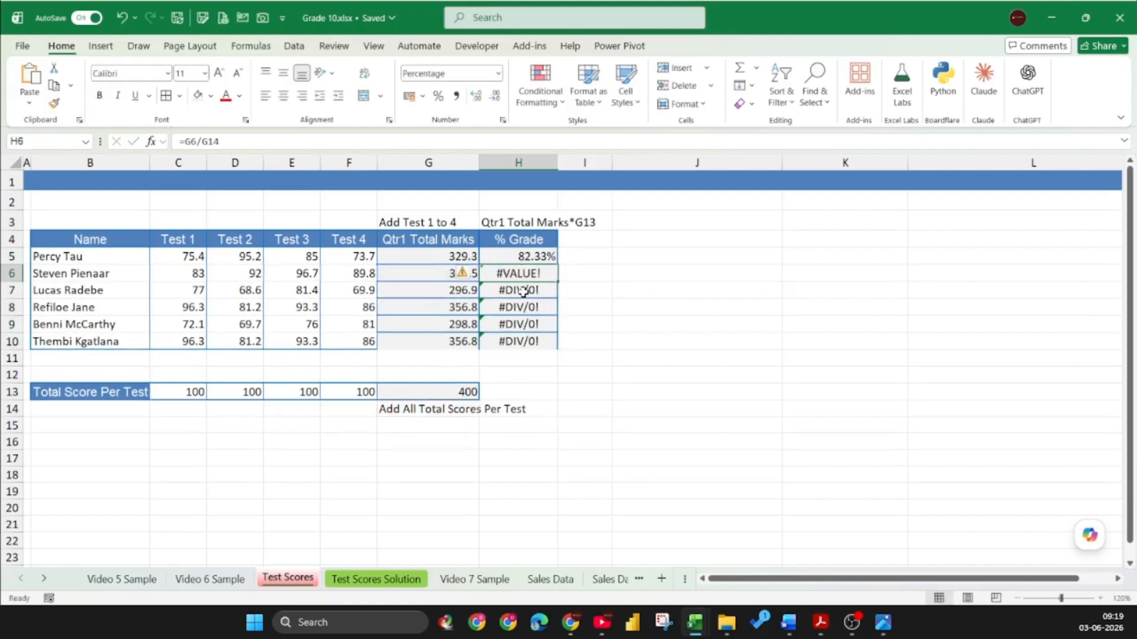
{"action": "double_click", "coordinate": [522, 290]}
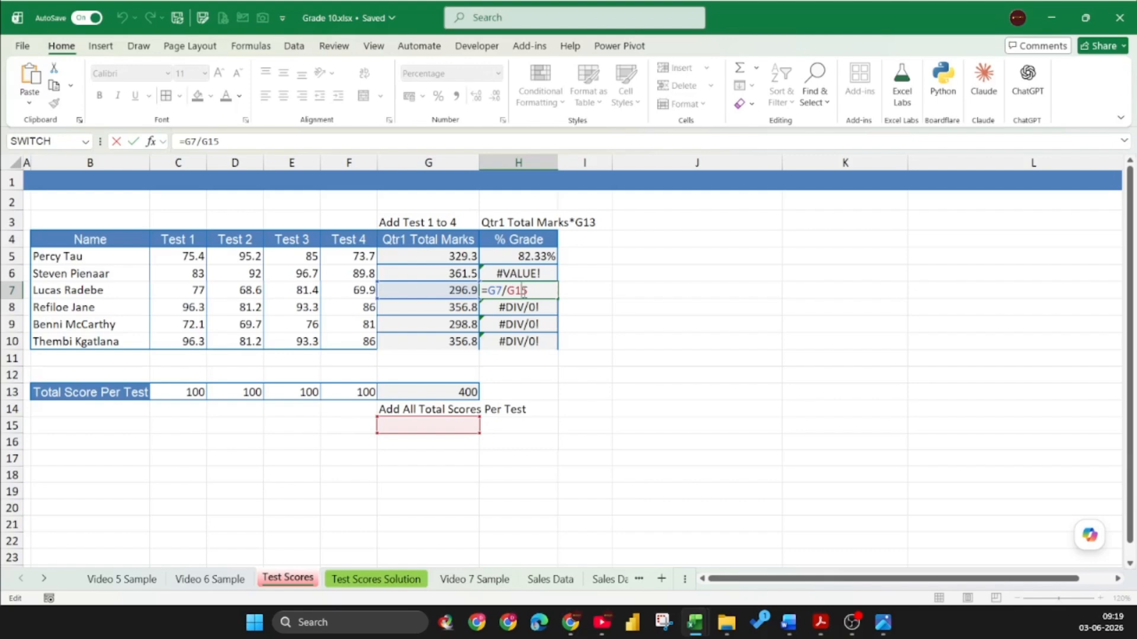
{"action": "key", "text": "Escape"}
Correct the % Grade formula in H6 to =G6/G13
{"action": "key", "text": "Up"}
{"action": "key", "text": "F2"}
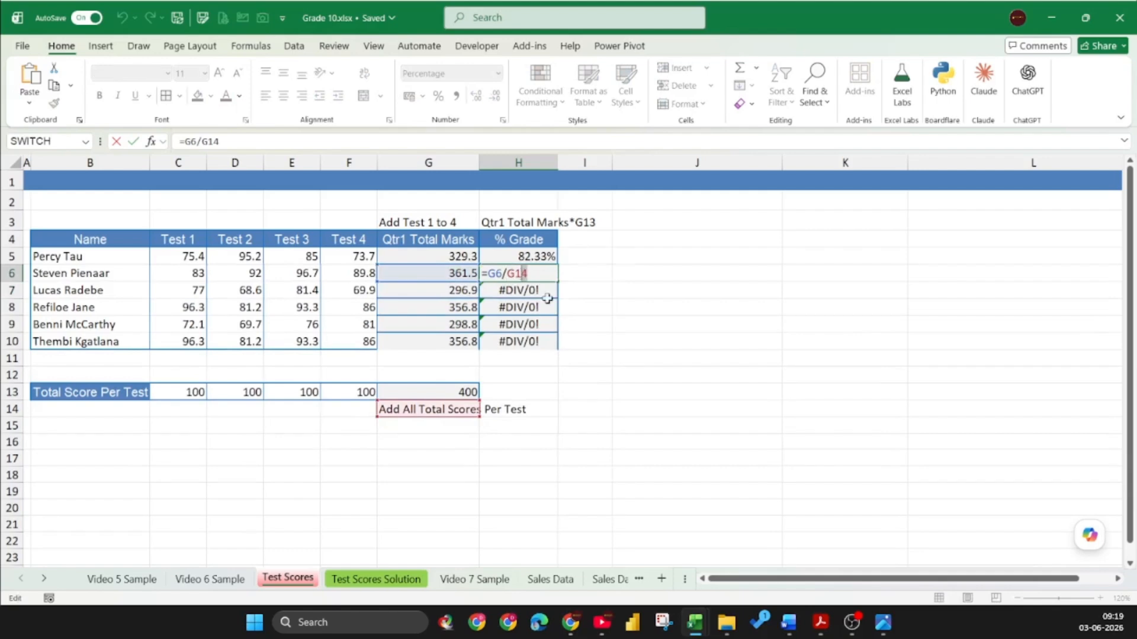
{"action": "type", "text": "3"}
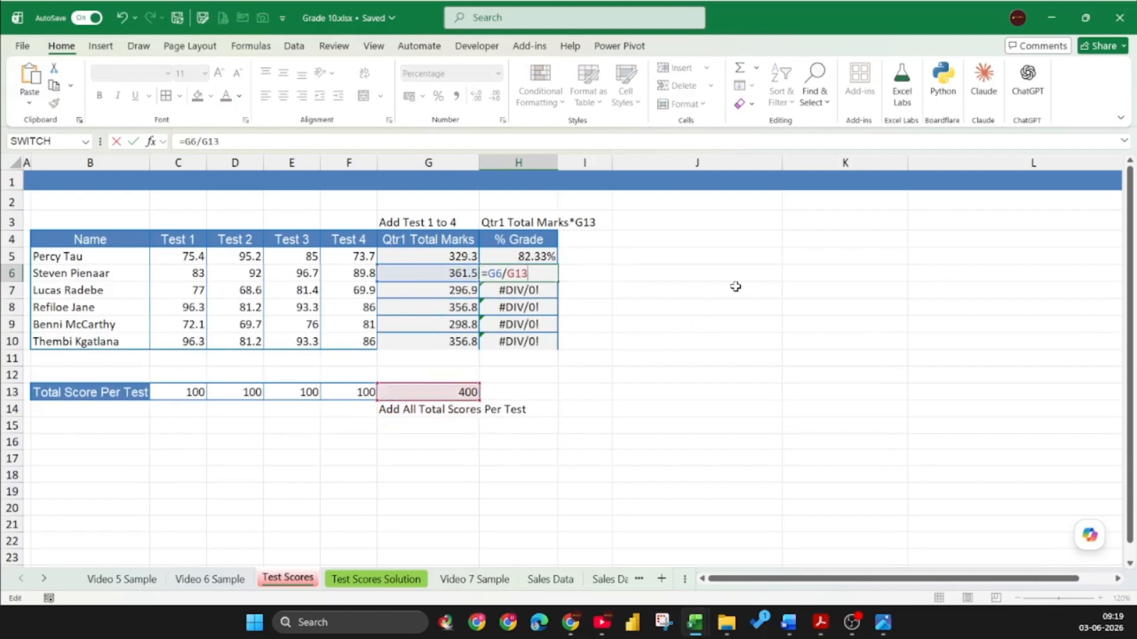
{"action": "key", "text": "Return"}
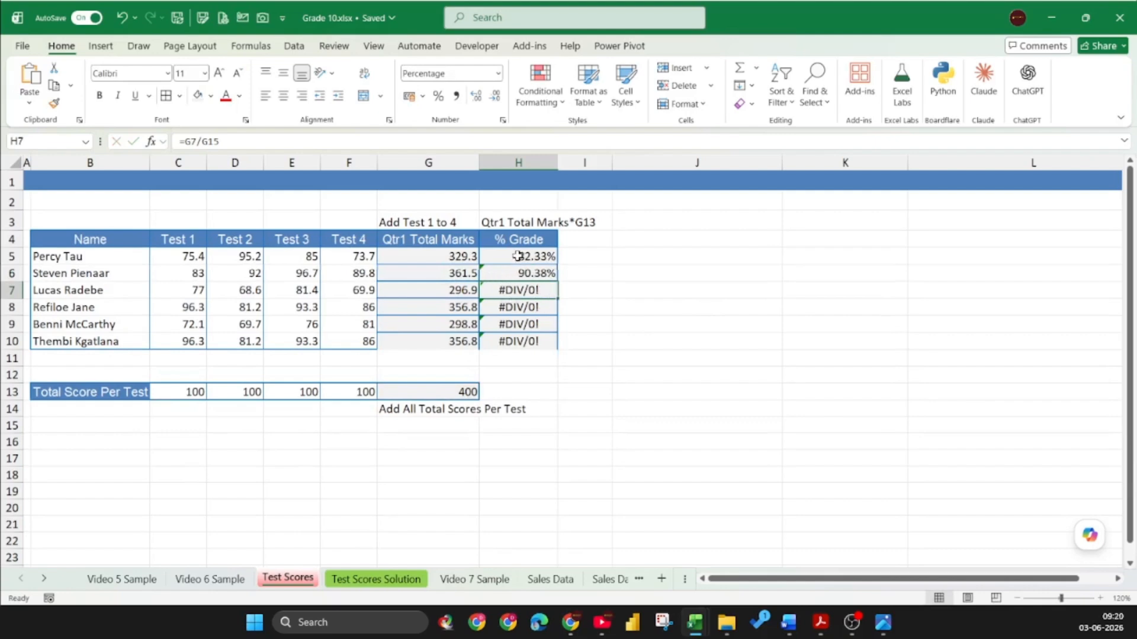
Correct the % Grade formulas in H7 and H8 to =G7/G13 and =G8/G13
{"action": "double_click", "coordinate": [543, 291]}
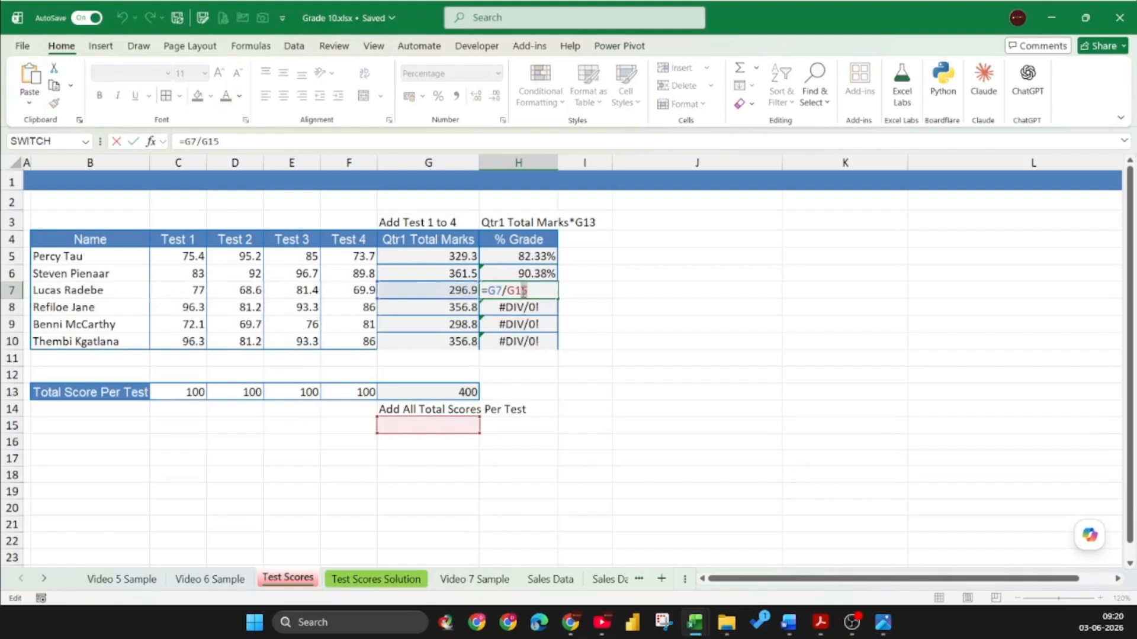
{"action": "key", "text": "BackSpace"}
{"action": "type", "text": "3"}
{"action": "key", "text": "Return"}
{"action": "double_click", "coordinate": [541, 308]}
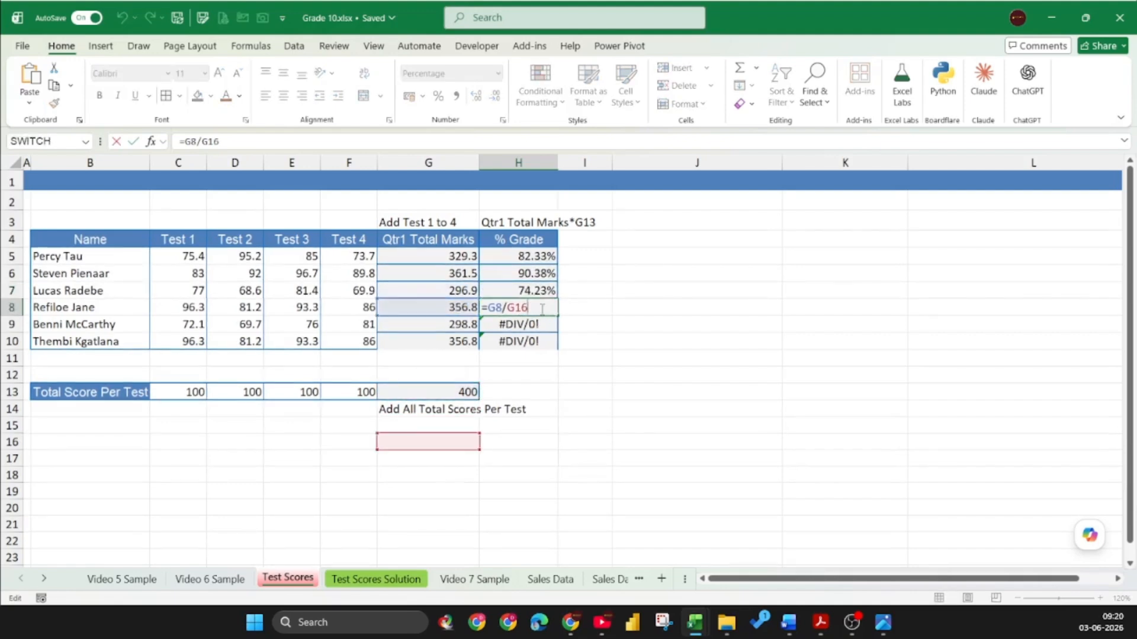
{"action": "key", "text": "BackSpace"}
{"action": "type", "text": "3"}
{"action": "key", "text": "Return"}
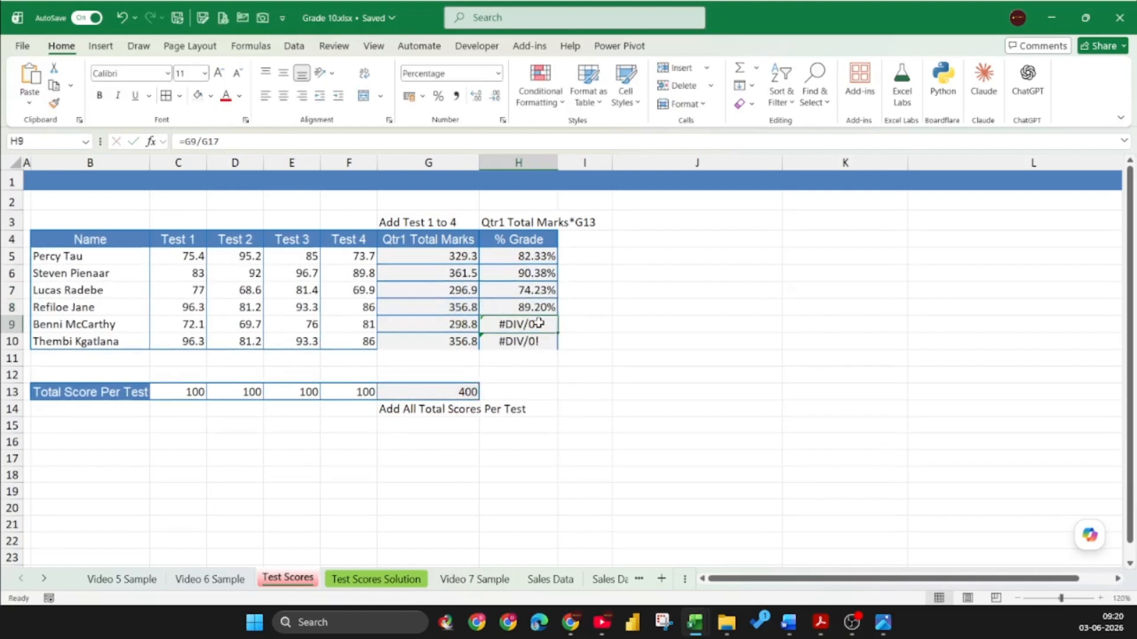
Correct the % Grade formulas in H9 and H10 to =G9/G13 and =G10/G13
{"action": "double_click", "coordinate": [544, 325]}
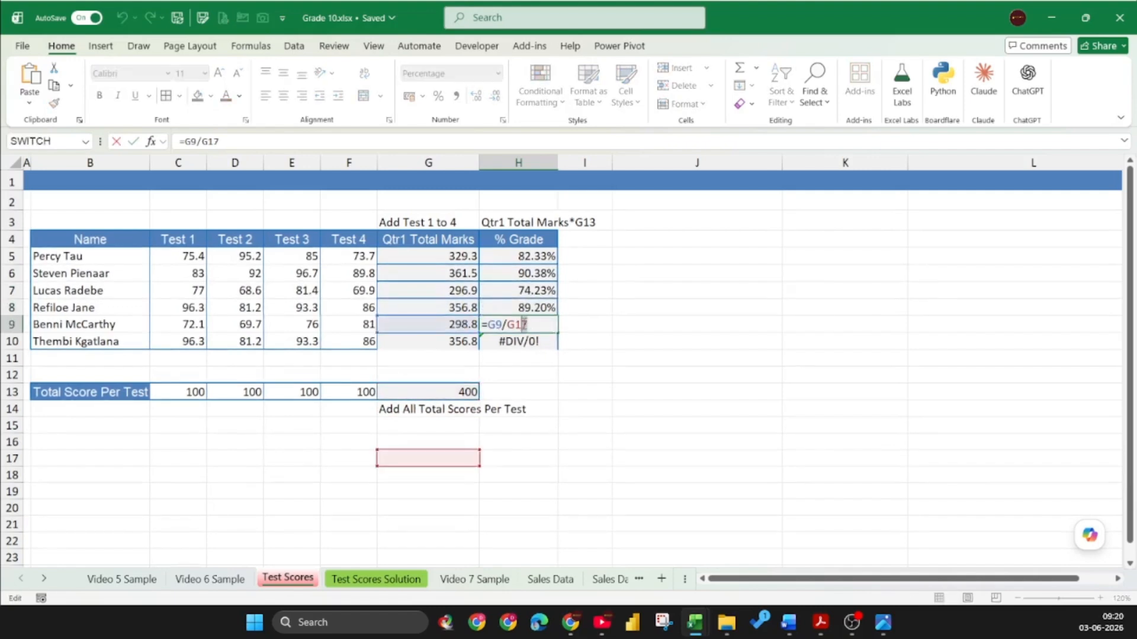
{"action": "key", "text": "BackSpace"}
{"action": "type", "text": "3"}
{"action": "key", "text": "Return"}
{"action": "double_click", "coordinate": [547, 341]}
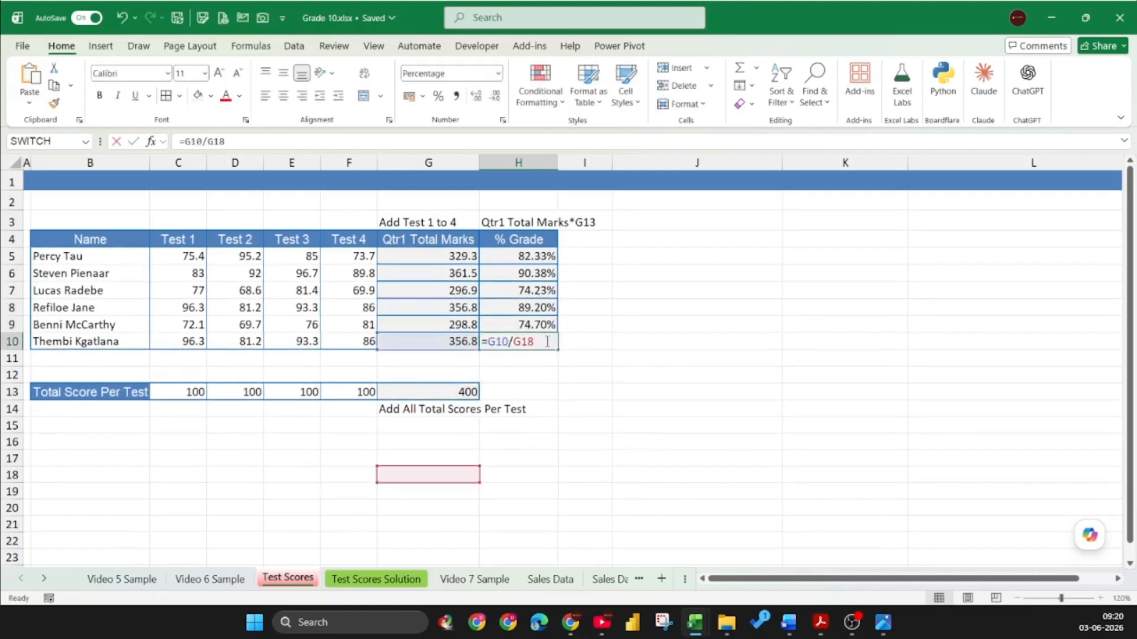
{"action": "key", "text": "BackSpace"}
{"action": "type", "text": "3"}
{"action": "key", "text": "Return"}
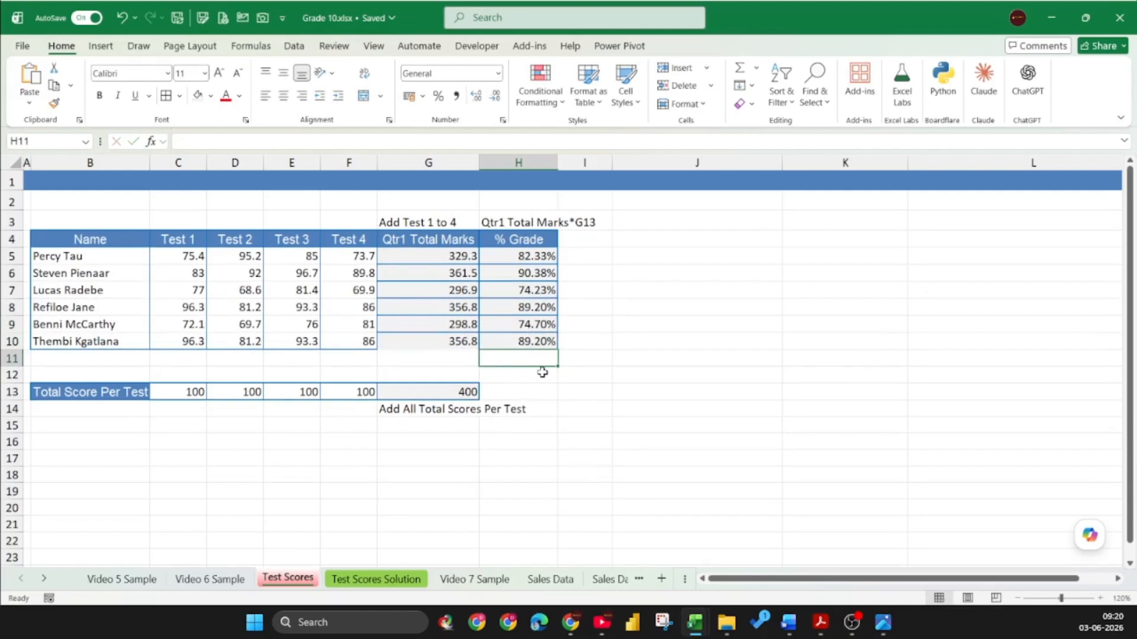
Add the on-screen tips "2. Use cell references" and "3. Brackets" beneath the first tip over the empty sheet area
{"action": "key", "text": "alt+Tab"}
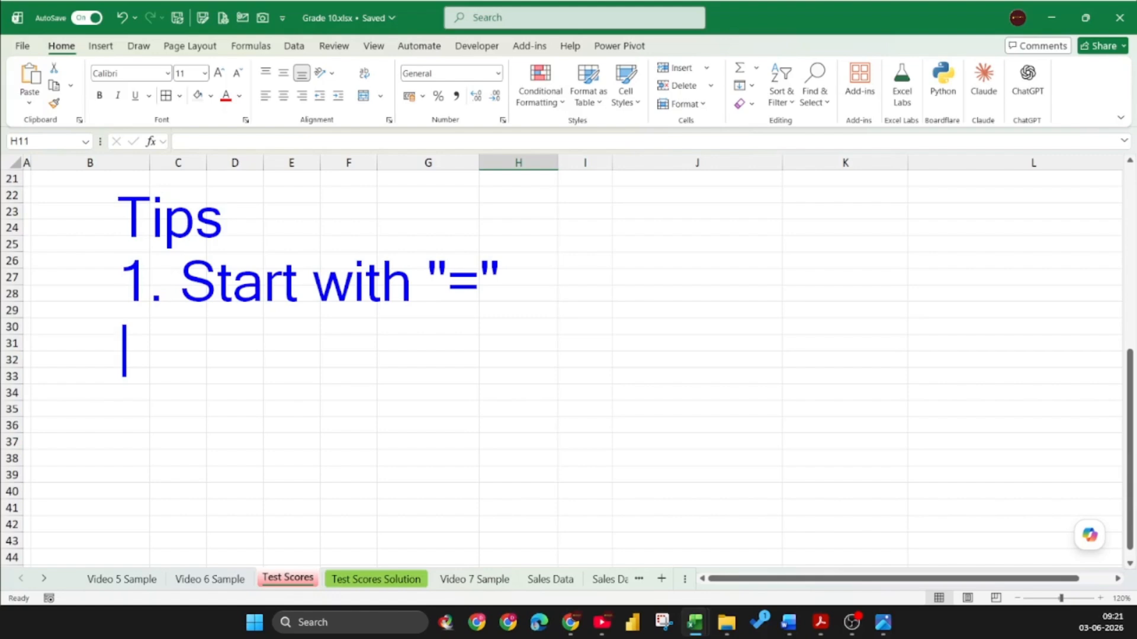
{"action": "type", "text": "2. Use cell references"}
{"action": "key", "text": "Return"}
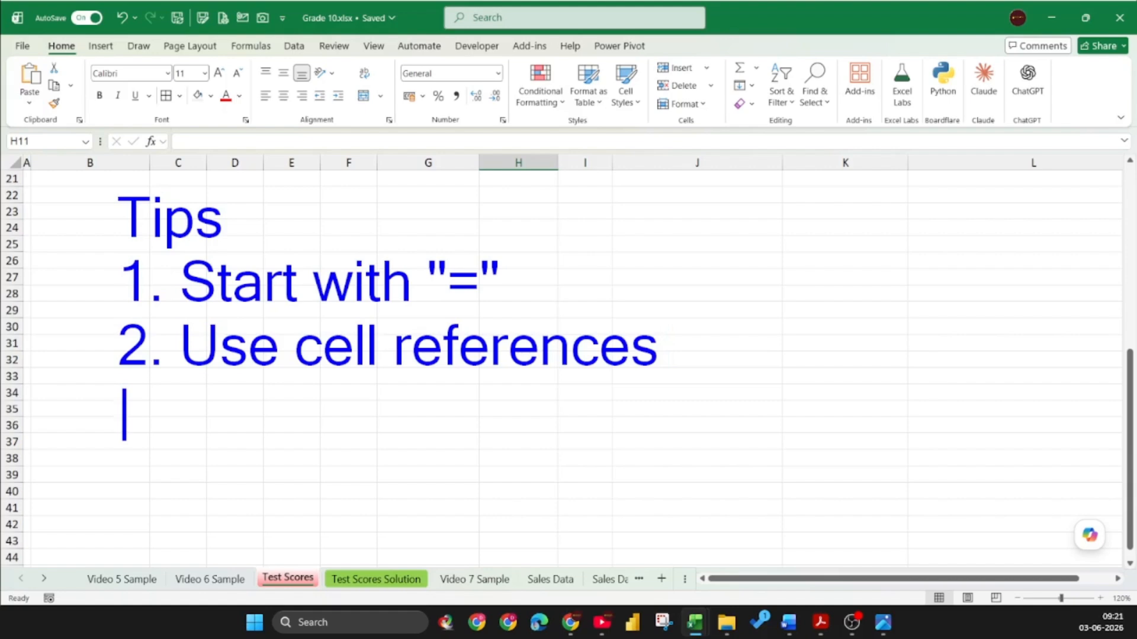
{"action": "type", "text": "3. Brackets"}
{"action": "key", "text": "Return"}
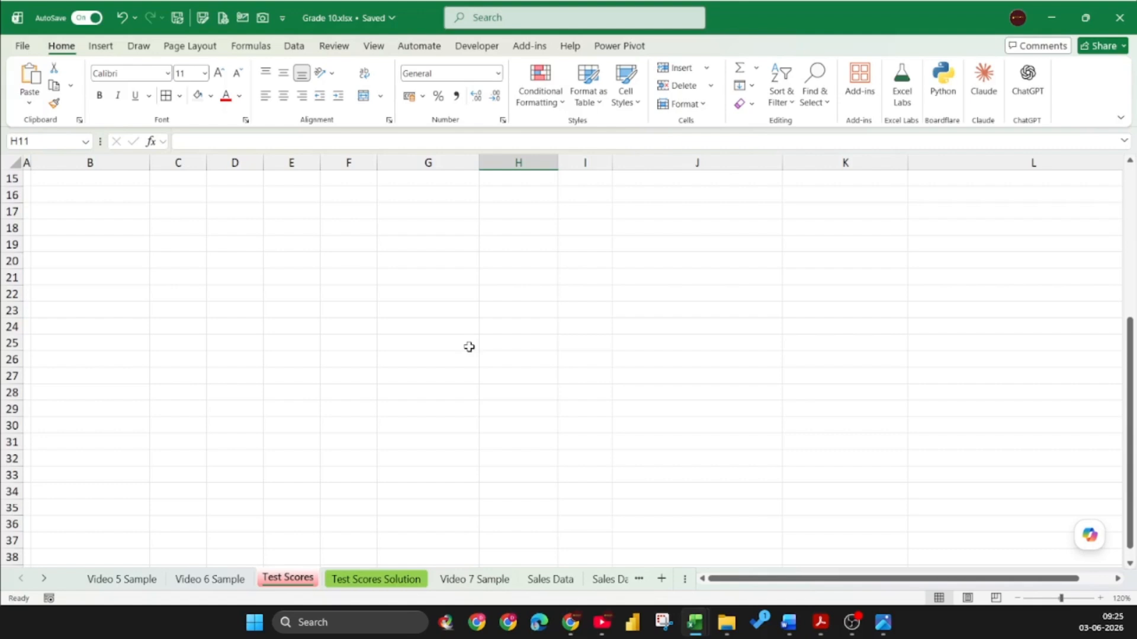
{"action": "key", "text": "alt+Tab"}
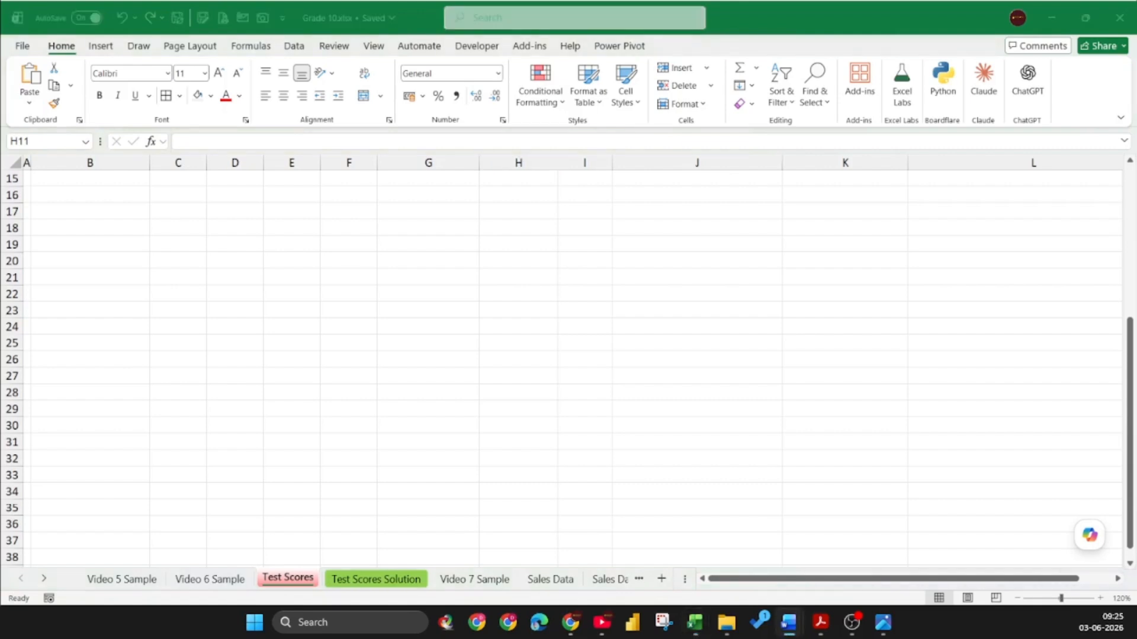